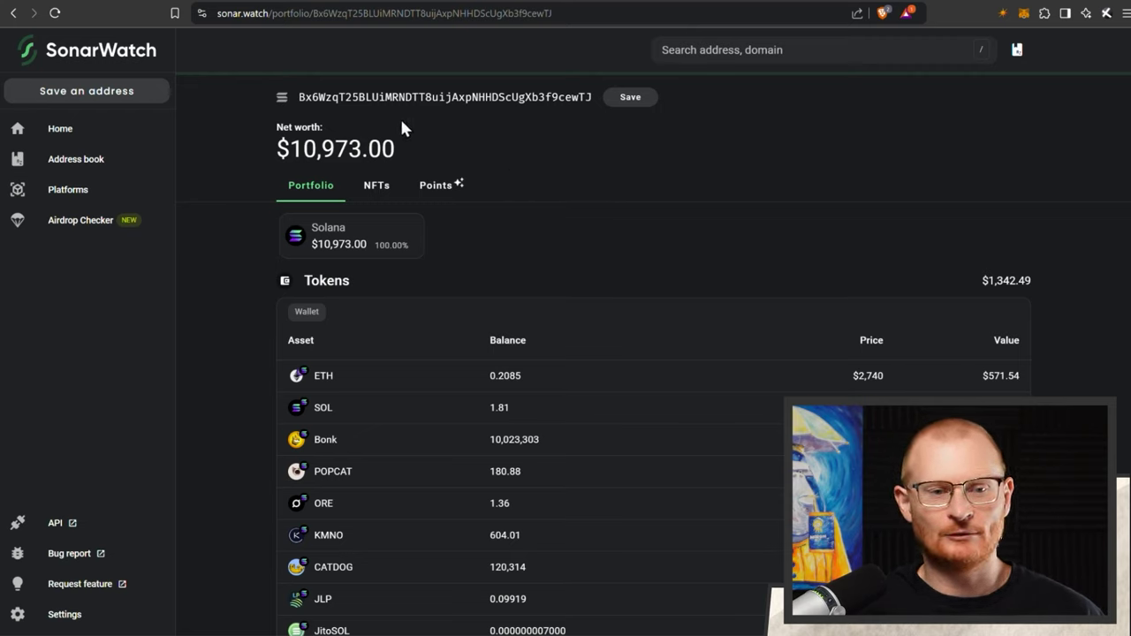
Switch to the Birdeye CAT/USD chart, zoom out to its full price history, then back in
{"action": "key", "text": "ctrl+Tab"}
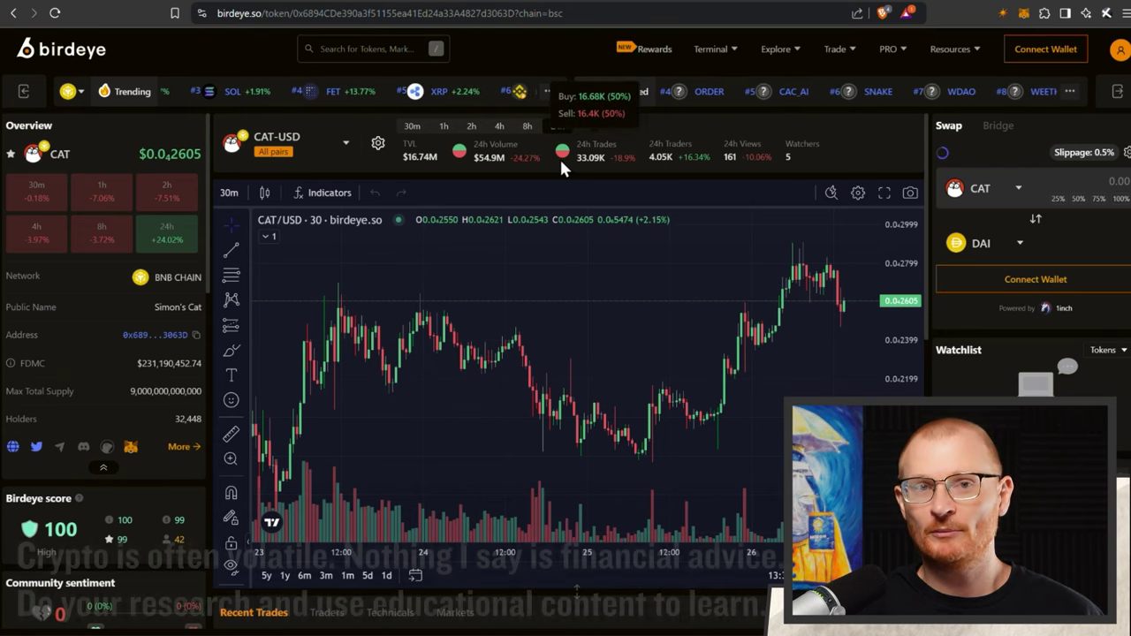
{"action": "scroll", "coordinate": [420, 281], "scroll_direction": "down", "scroll_amount": 10}
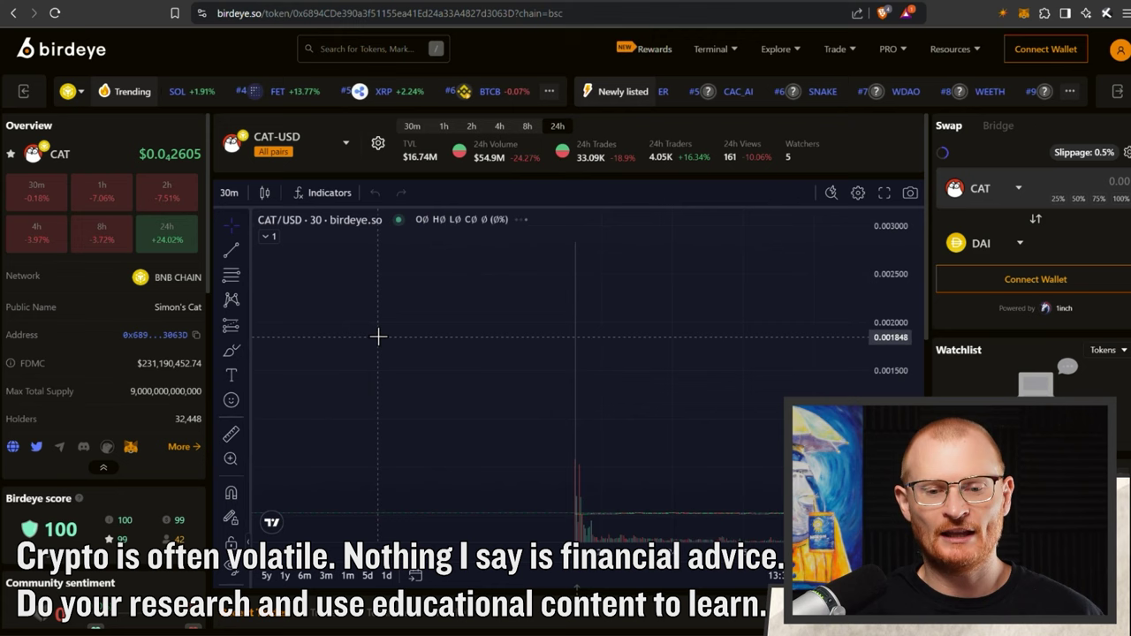
{"action": "scroll", "coordinate": [470, 338], "scroll_direction": "up", "scroll_amount": 10}
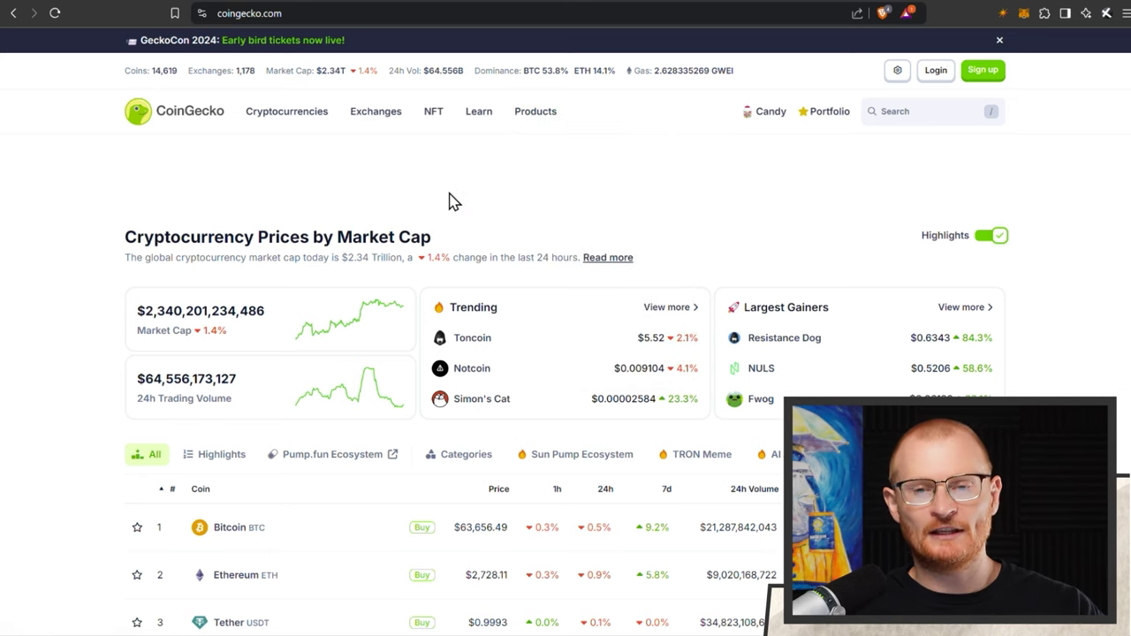
Search CoinGecko for 'ton' and open the Toncoin (TON) coin page
{"action": "left_click", "coordinate": [919, 111]}
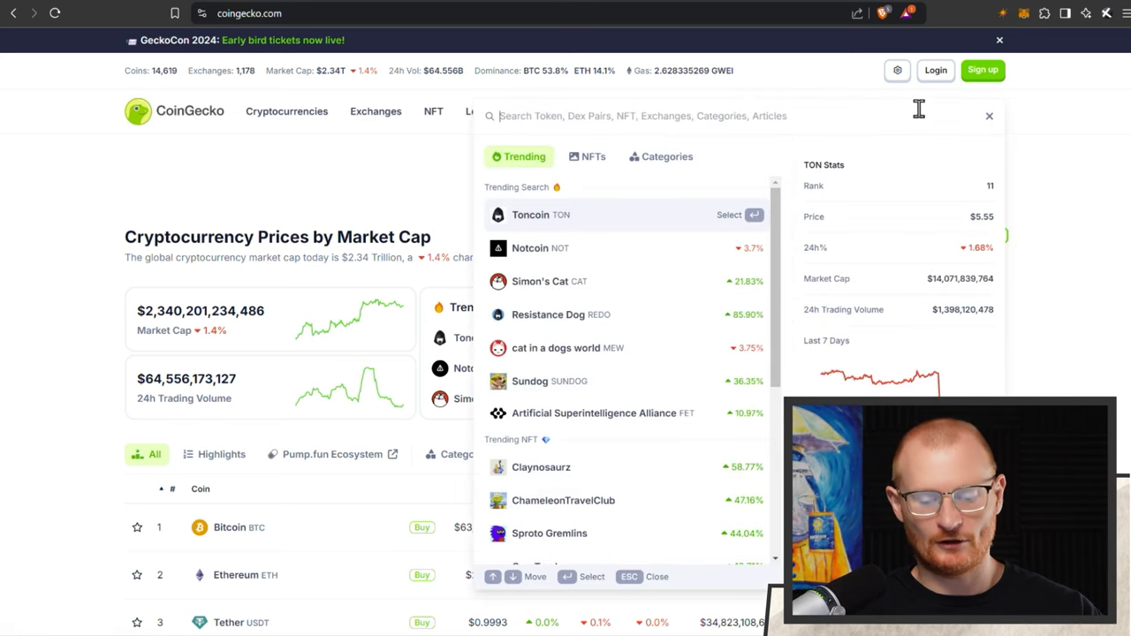
{"action": "type", "text": "ton"}
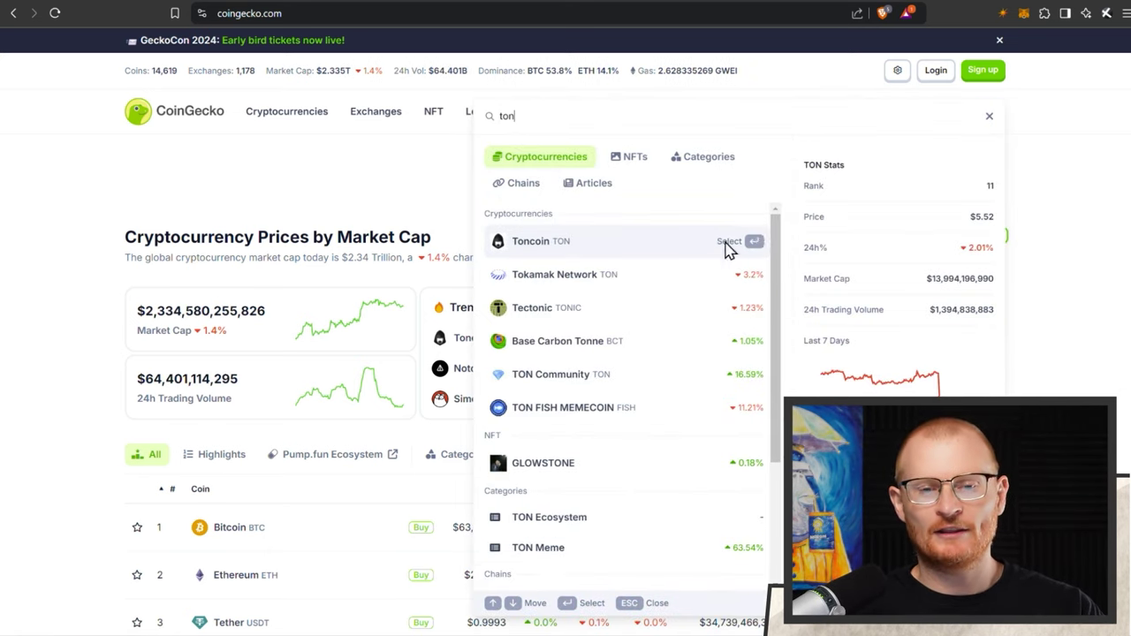
{"action": "left_click", "coordinate": [554, 259]}
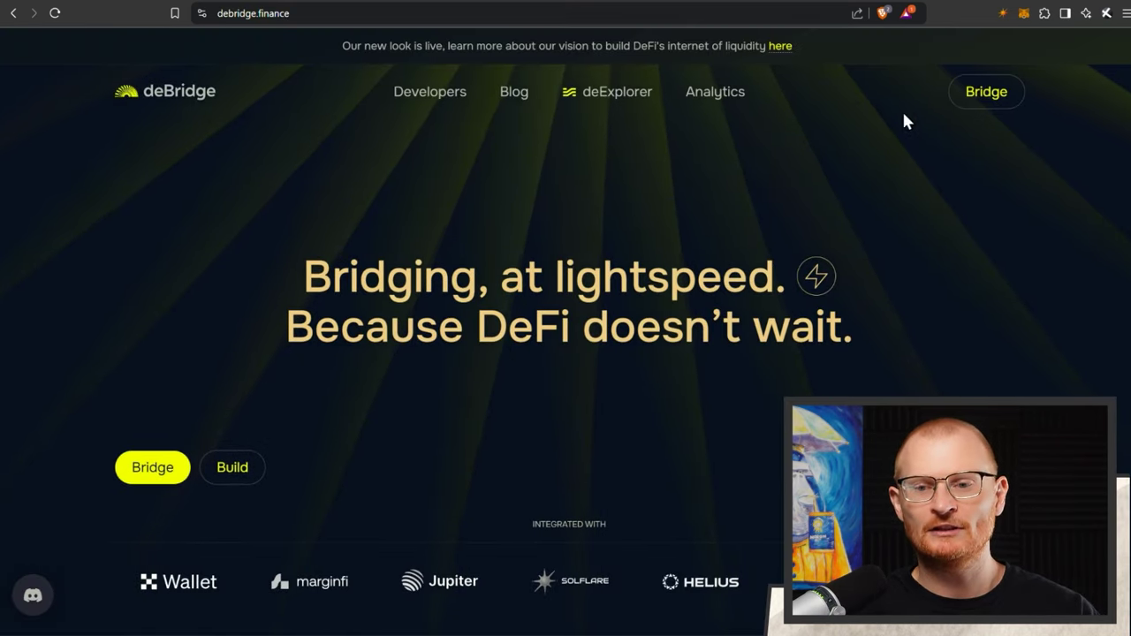
Go to deBridge's Bridge form and open the receive-token selector currently set to BNB
{"action": "left_click", "coordinate": [987, 92]}
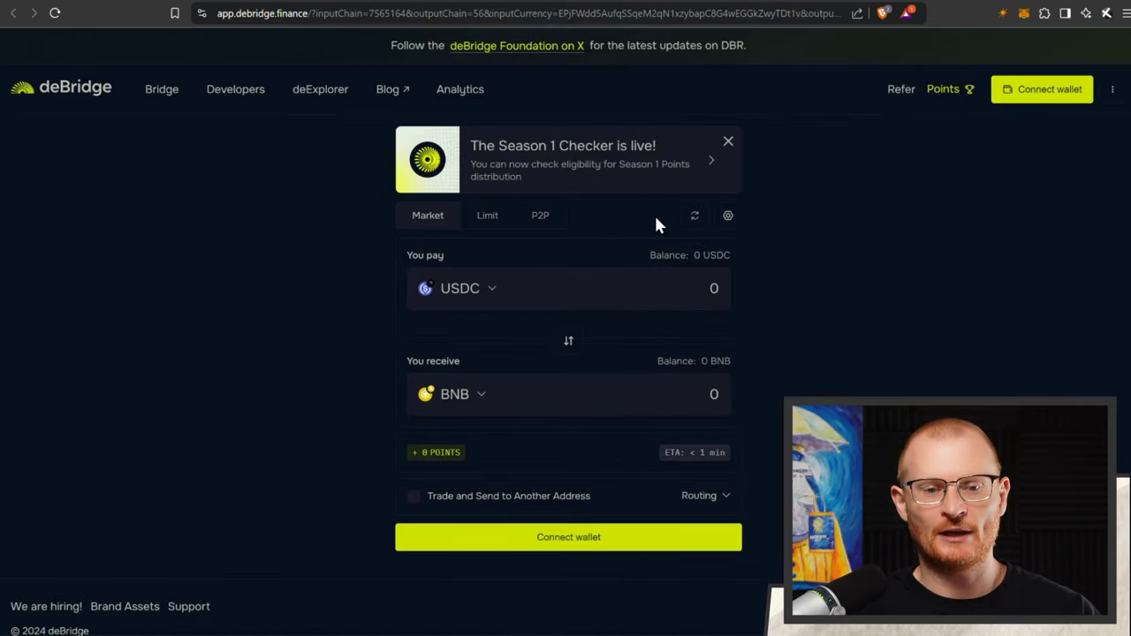
{"action": "left_click", "coordinate": [467, 409]}
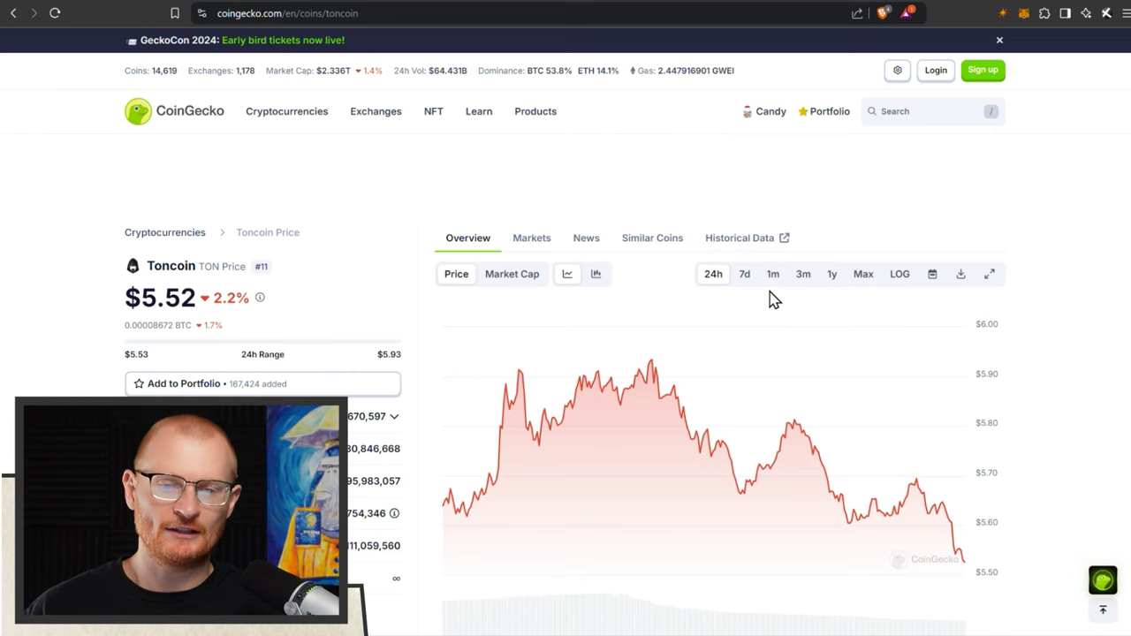
Switch the Toncoin chart to the 7d range and inspect its price peak
{"action": "left_click", "coordinate": [745, 275]}
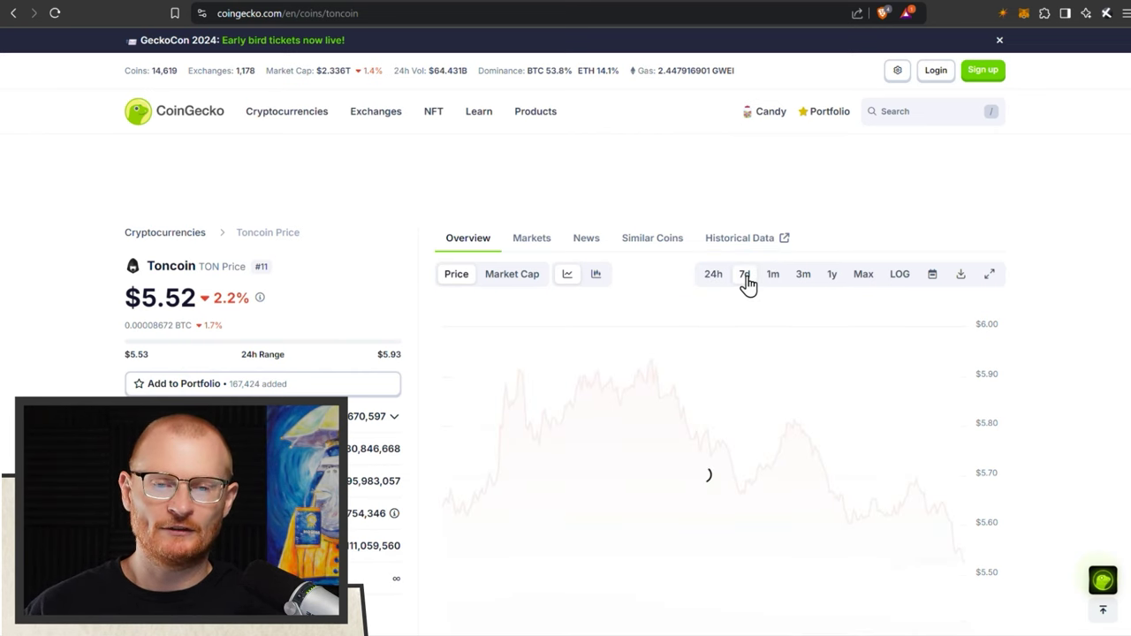
{"action": "mouse_move", "coordinate": [840, 366]}
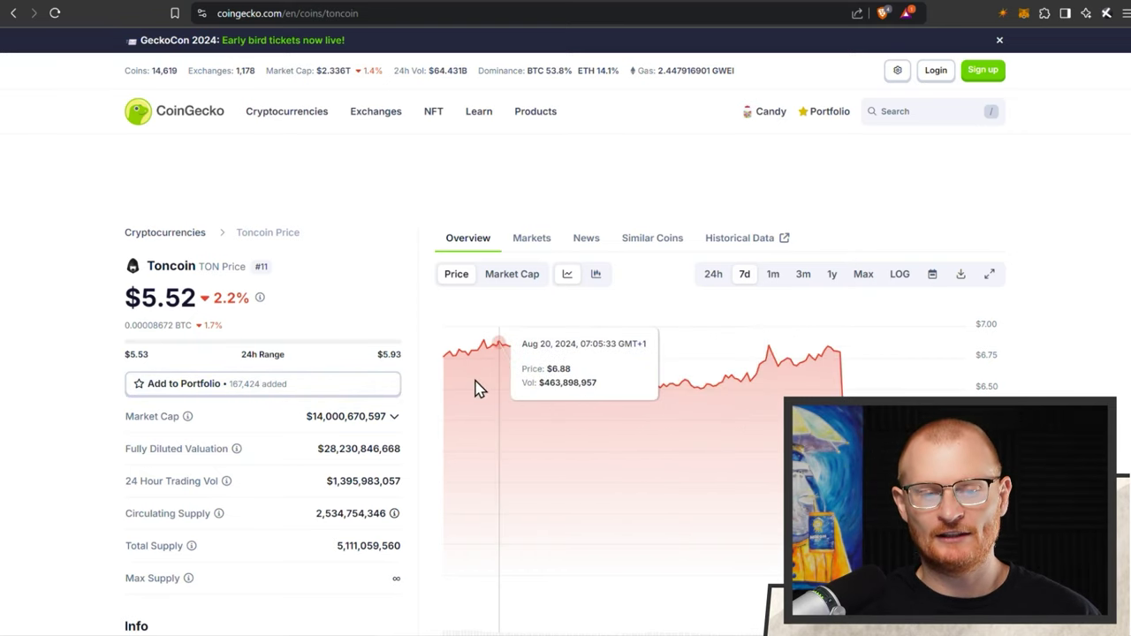
{"action": "scroll", "coordinate": [403, 409], "scroll_direction": "down", "scroll_amount": 10}
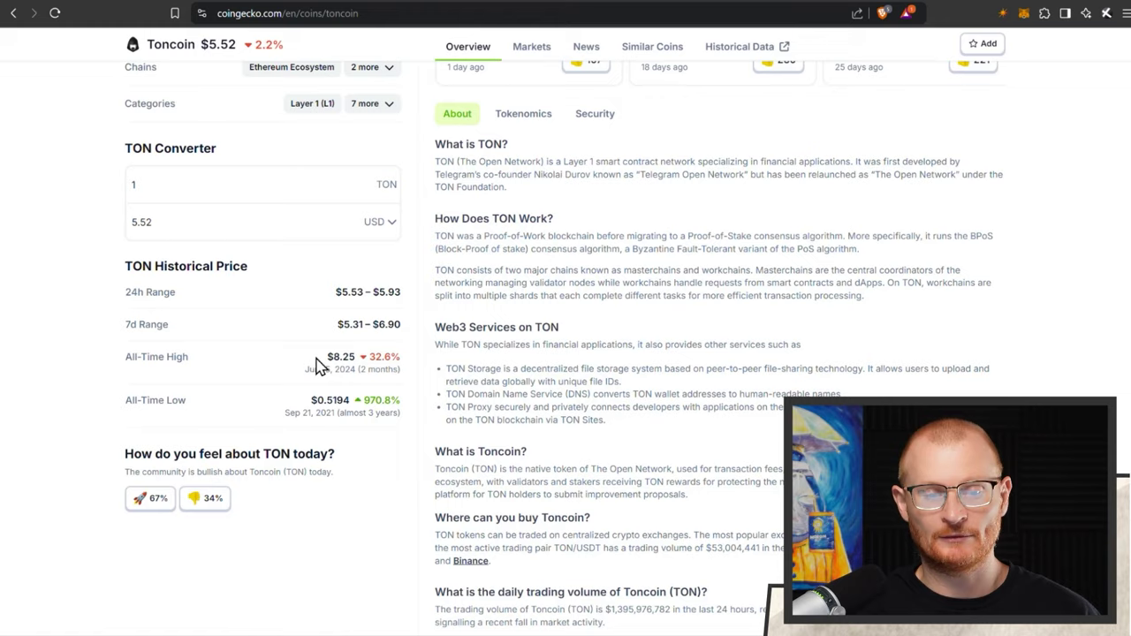
{"action": "scroll", "coordinate": [517, 361], "scroll_direction": "up", "scroll_amount": 10}
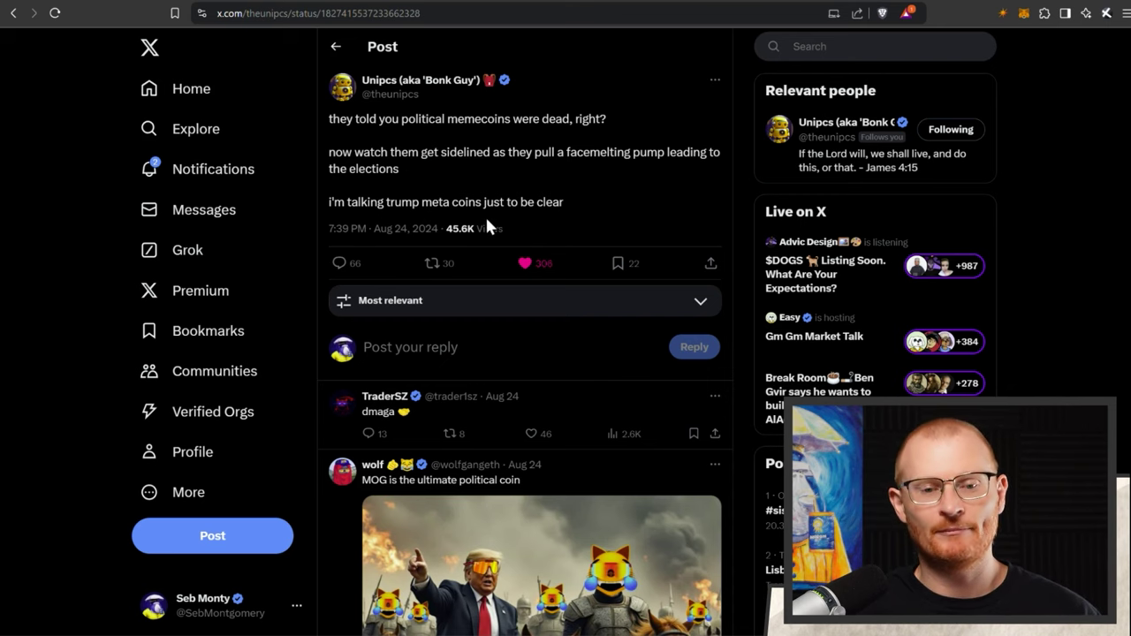
Return to the poster's timeline showing the $MAGA, $TRUMP and $TREMP memecoin post
{"action": "key", "text": "alt+Left"}
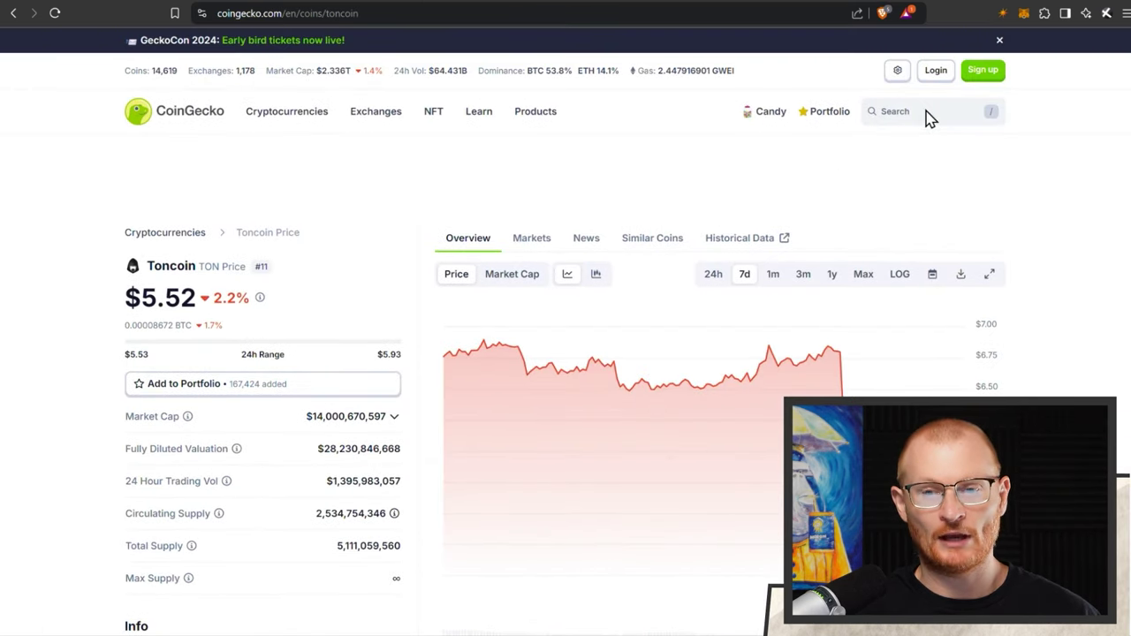
Search 'maga', open MAGA (TRUMP), and review its 1-year price chart
{"action": "left_click", "coordinate": [926, 111]}
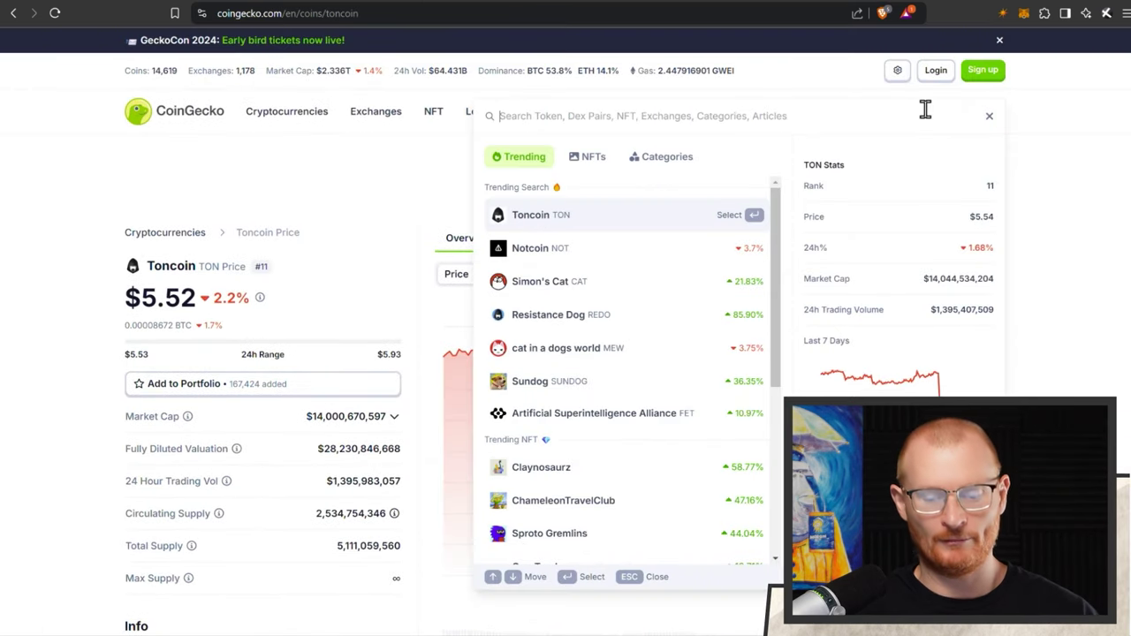
{"action": "type", "text": "maga"}
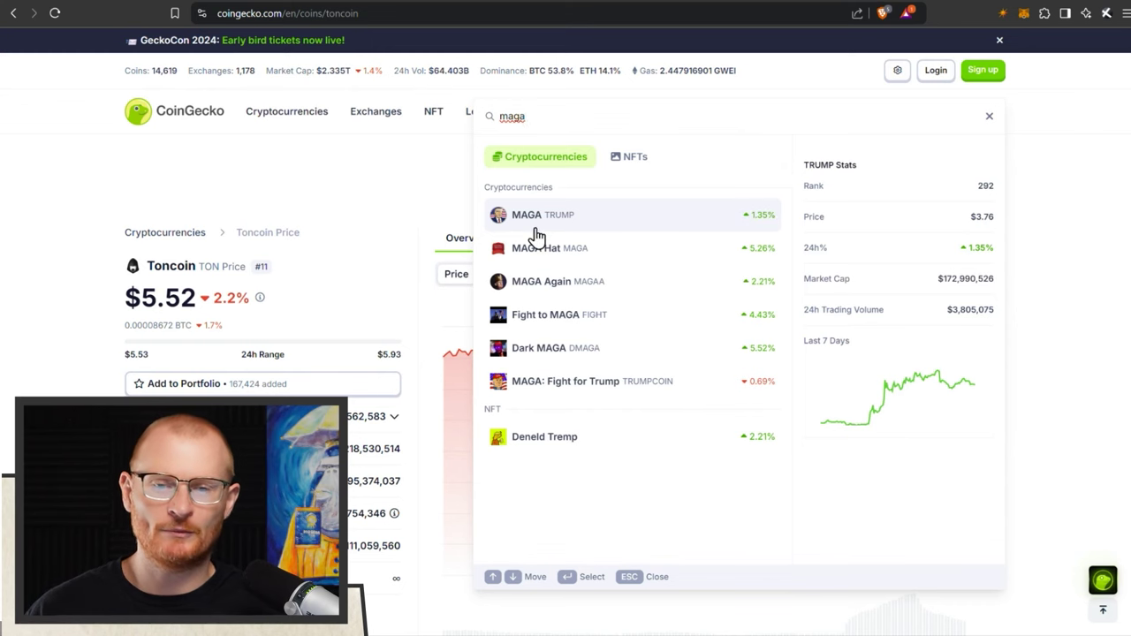
{"action": "left_click", "coordinate": [572, 219]}
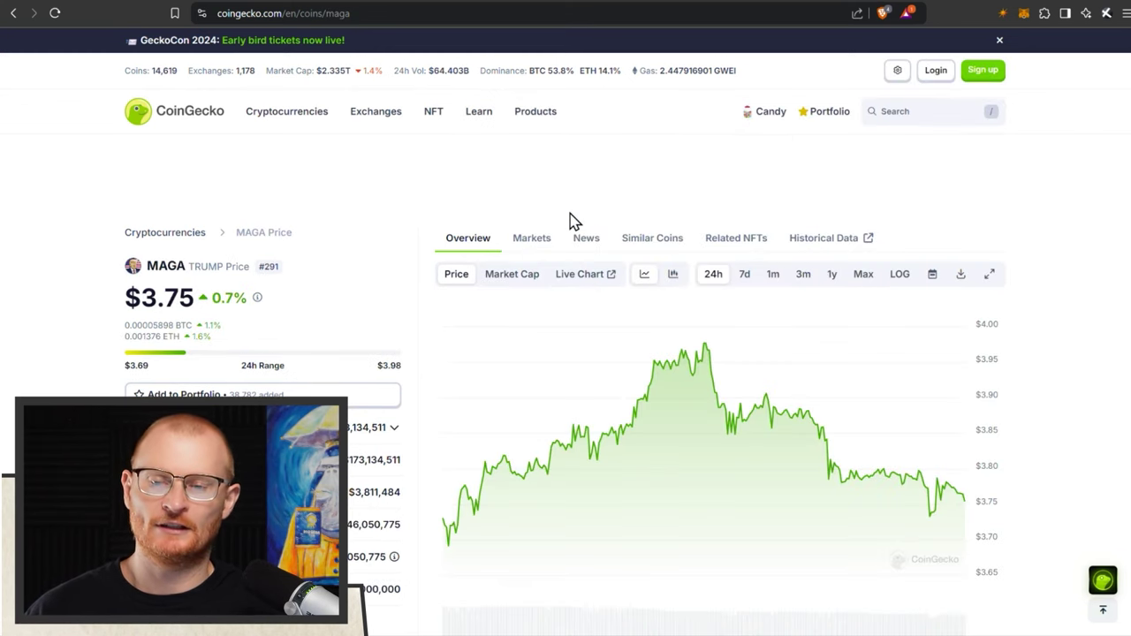
{"action": "left_click", "coordinate": [834, 279]}
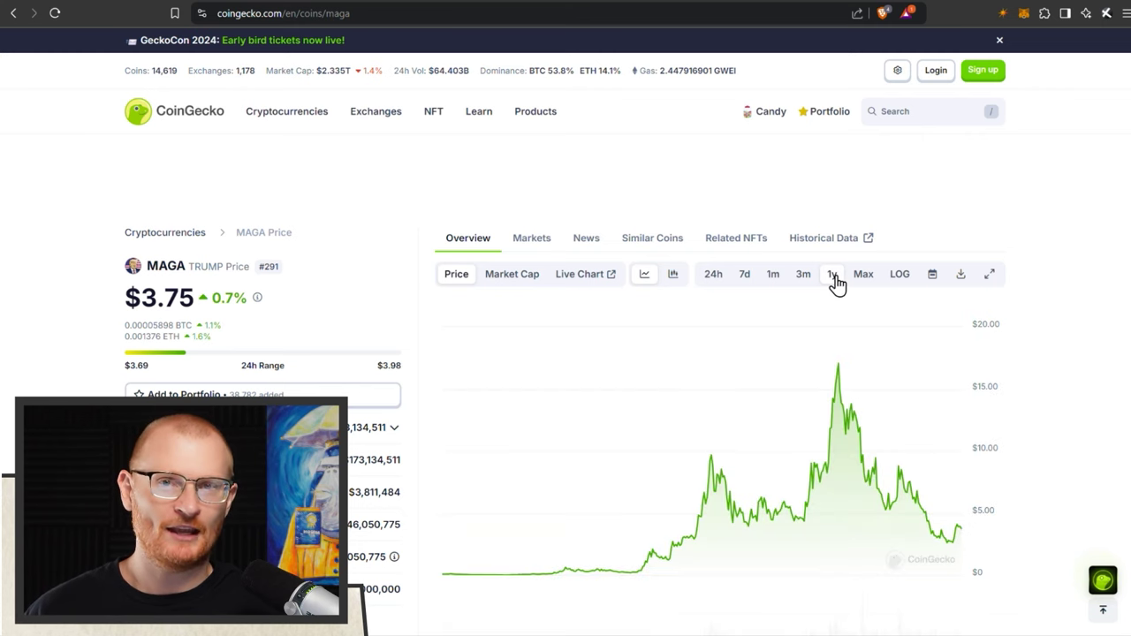
{"action": "scroll", "coordinate": [835, 285], "scroll_direction": "down", "scroll_amount": 2}
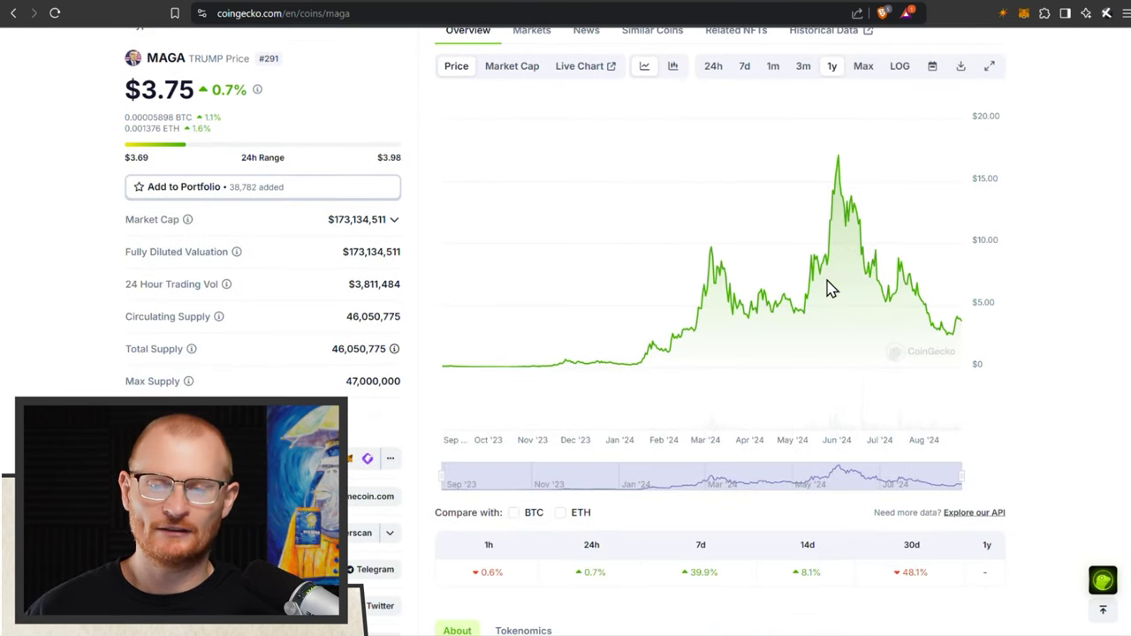
{"action": "scroll", "coordinate": [831, 289], "scroll_direction": "down", "scroll_amount": 1}
{"action": "scroll", "coordinate": [827, 289], "scroll_direction": "up", "scroll_amount": 1}
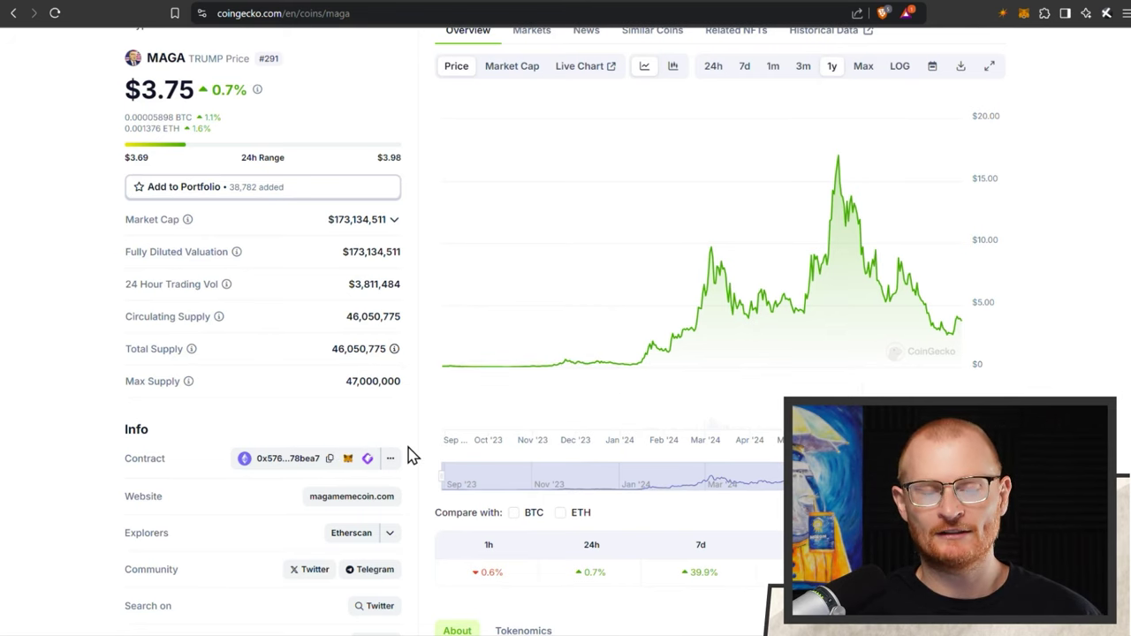
{"action": "scroll", "coordinate": [412, 455], "scroll_direction": "up", "scroll_amount": 3}
Search 'maga' again and open the MAGA Hat coin page to review it
{"action": "left_click", "coordinate": [925, 113]}
{"action": "type", "text": "maga"}
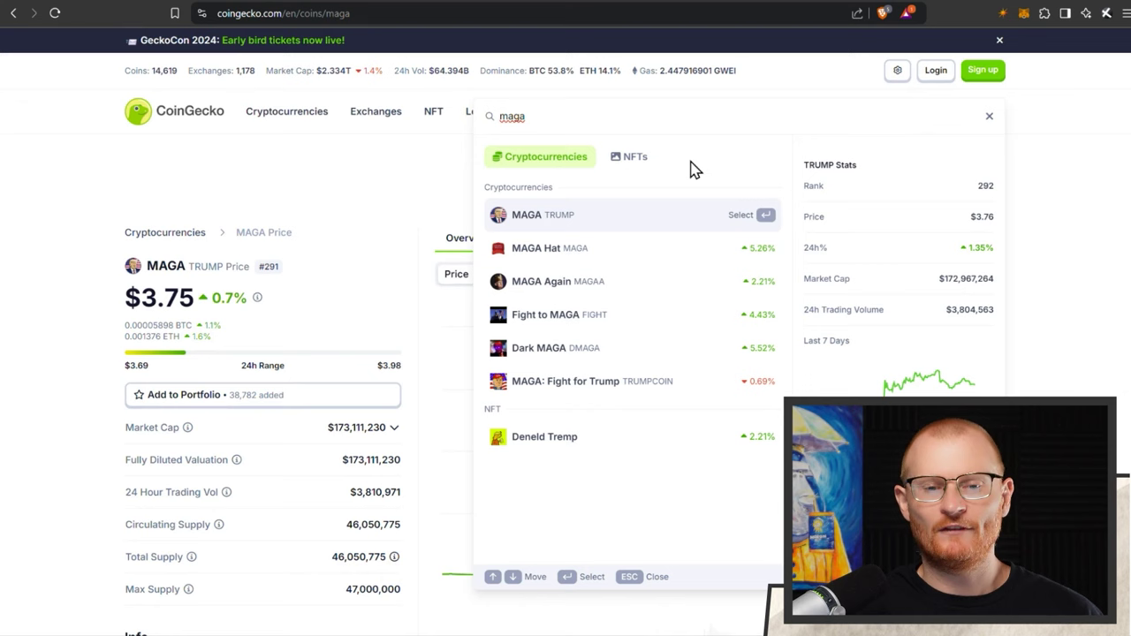
{"action": "left_click", "coordinate": [548, 257]}
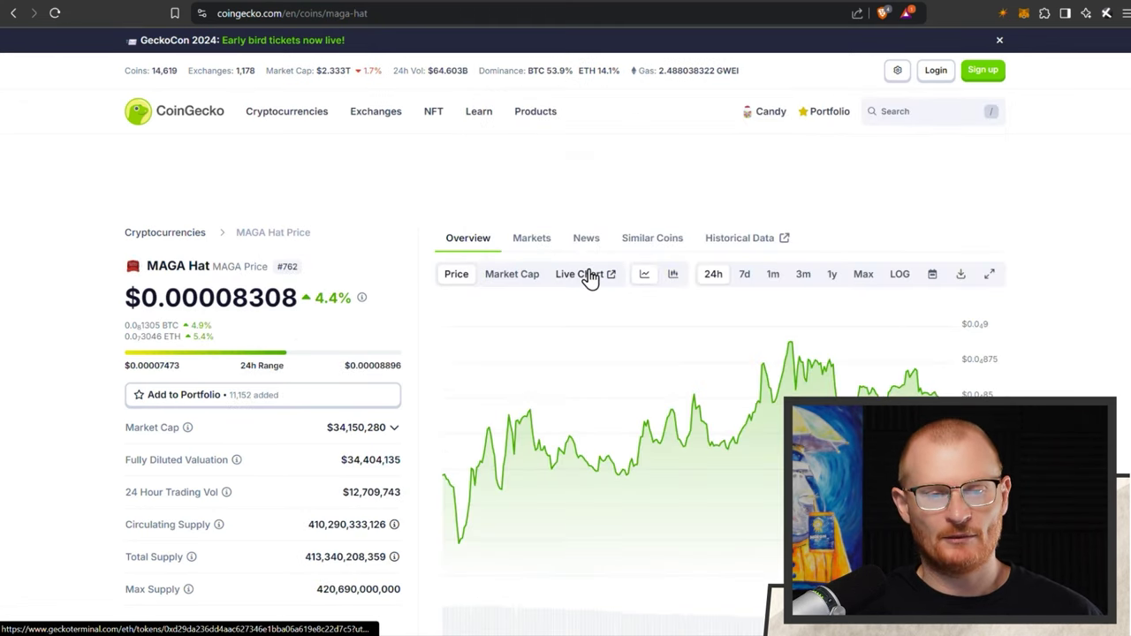
{"action": "scroll", "coordinate": [585, 314], "scroll_direction": "down", "scroll_amount": 3}
{"action": "scroll", "coordinate": [587, 316], "scroll_direction": "up", "scroll_amount": 2}
{"action": "scroll", "coordinate": [587, 316], "scroll_direction": "up", "scroll_amount": 2}
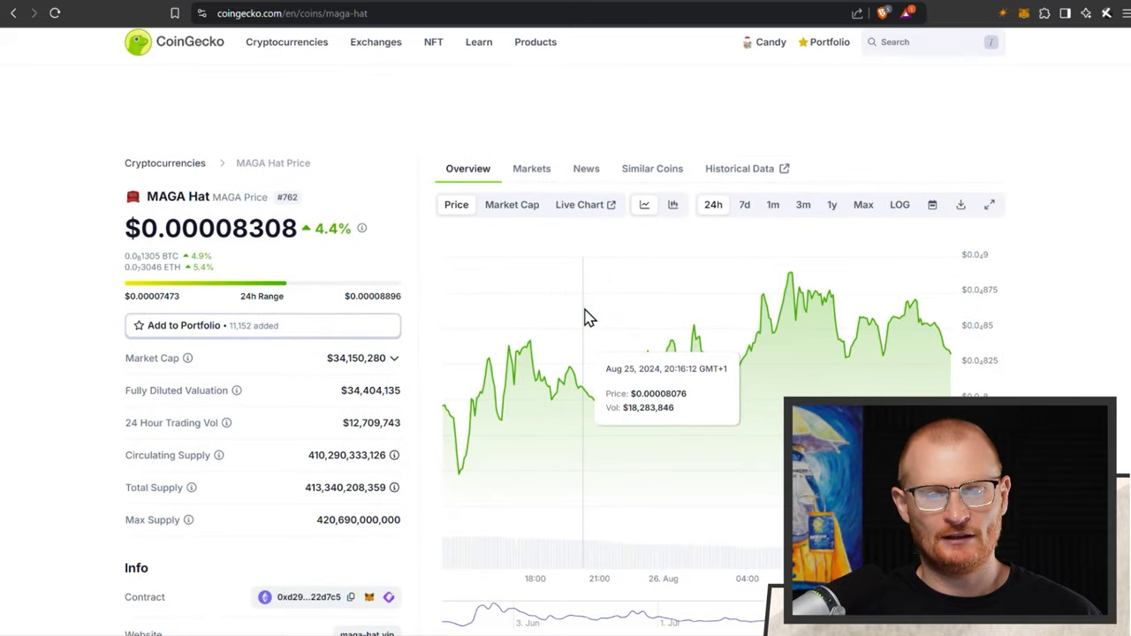
{"action": "scroll", "coordinate": [585, 316], "scroll_direction": "down", "scroll_amount": 4}
{"action": "scroll", "coordinate": [585, 315], "scroll_direction": "up", "scroll_amount": 5}
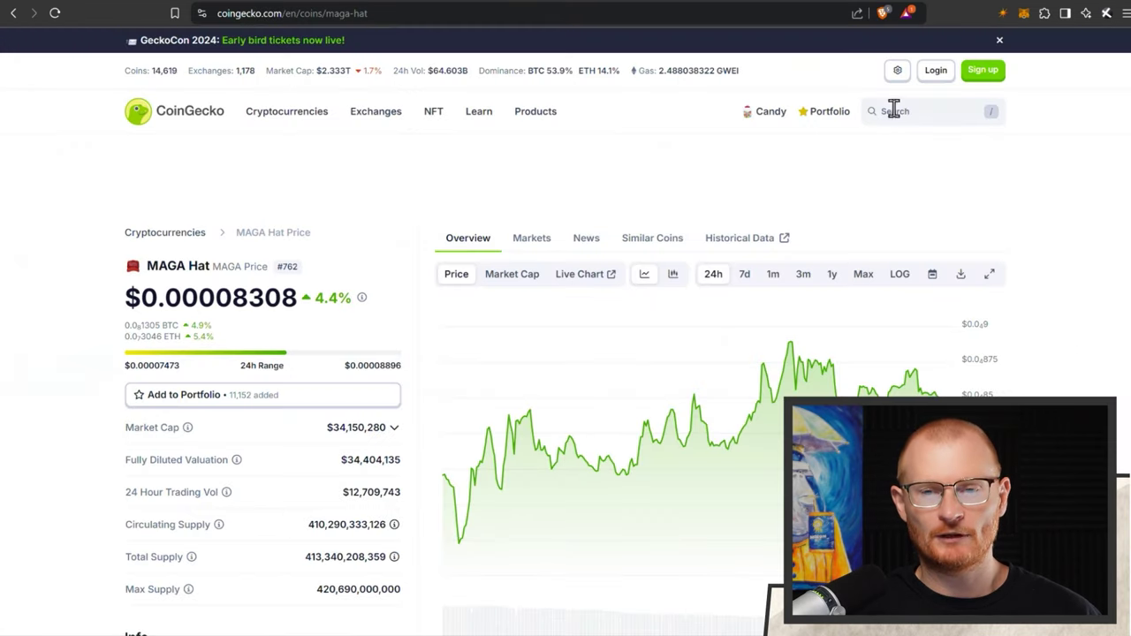
Replace the 'maga' search with 'trem' and open the Doland Tremp (TREMP) coin page
{"action": "left_click", "coordinate": [939, 112]}
{"action": "type", "text": "maga"}
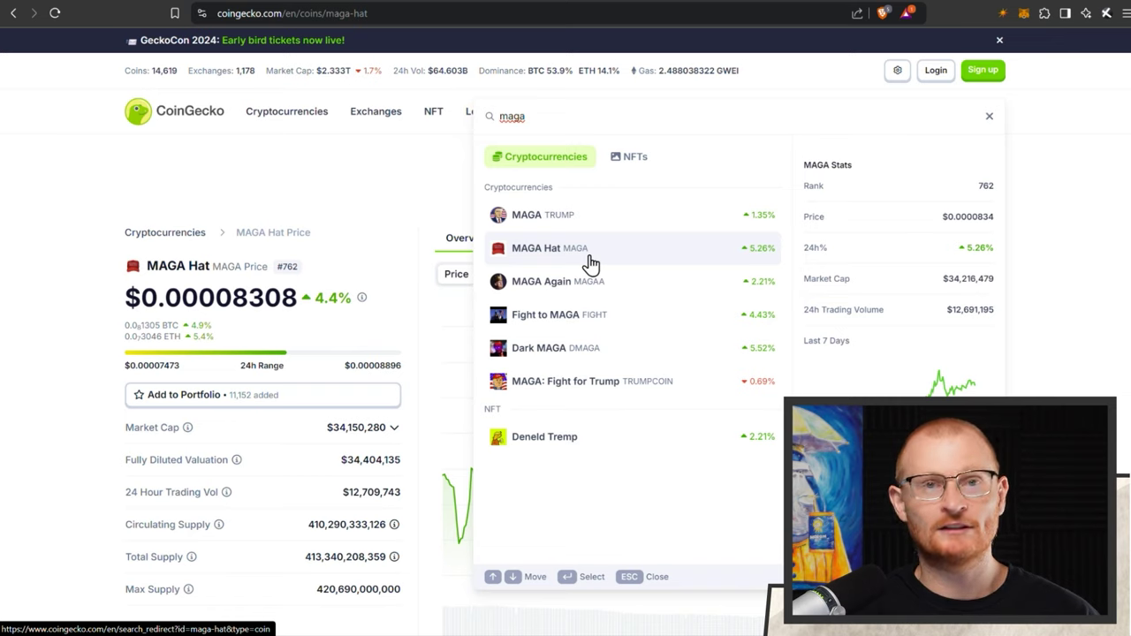
{"action": "double_click", "coordinate": [590, 114]}
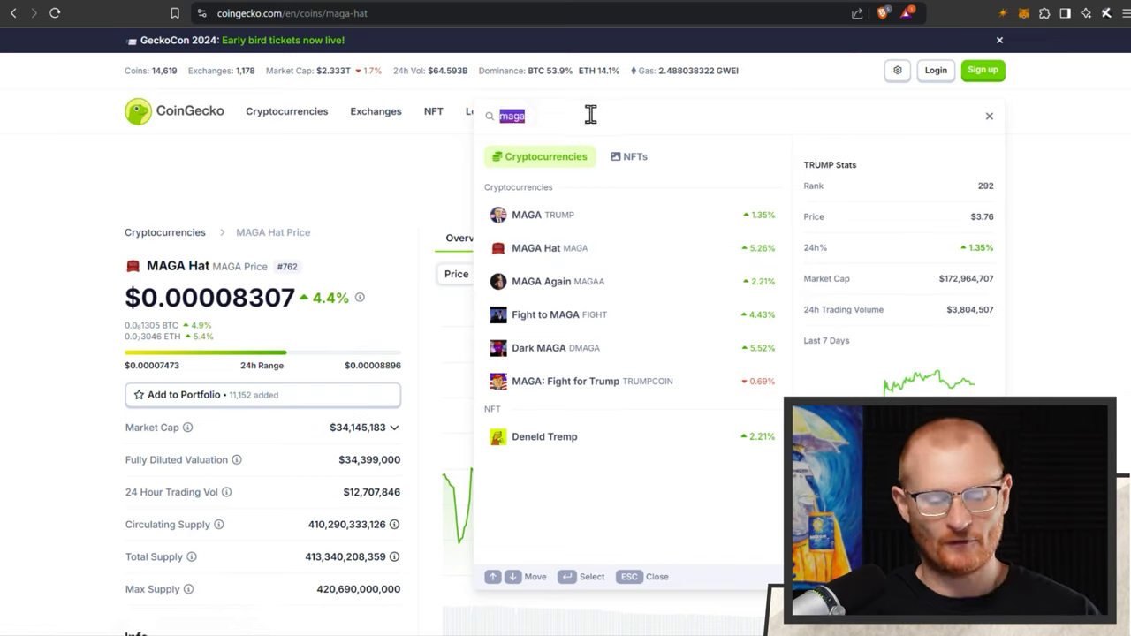
{"action": "type", "text": "tremp"}
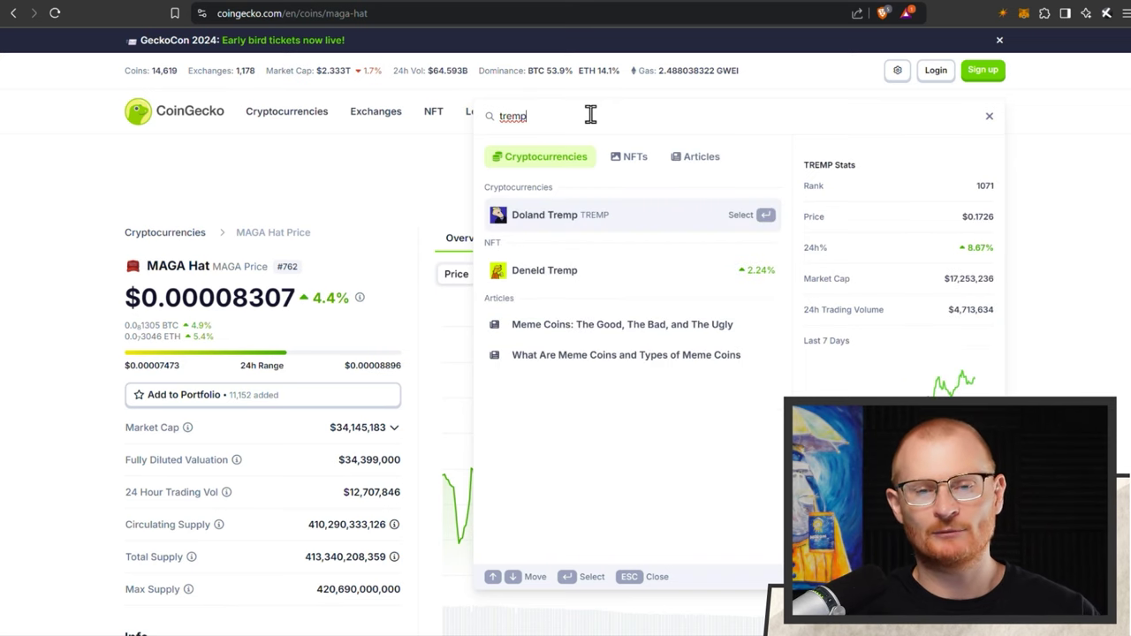
{"action": "left_click", "coordinate": [543, 226]}
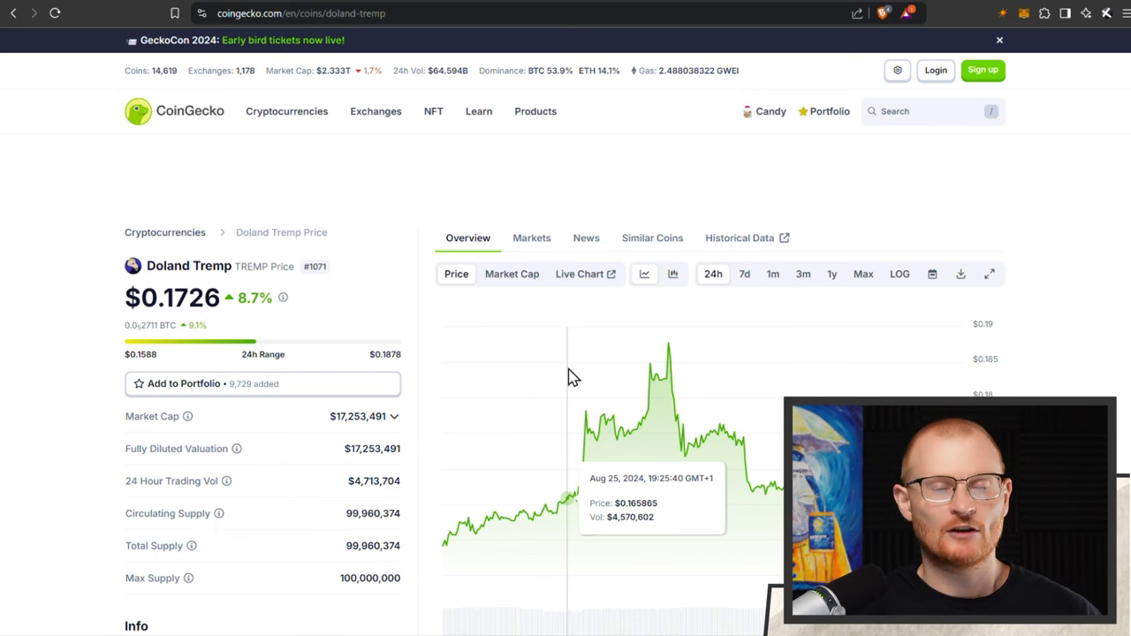
{"action": "scroll", "coordinate": [732, 317], "scroll_direction": "down", "scroll_amount": 5}
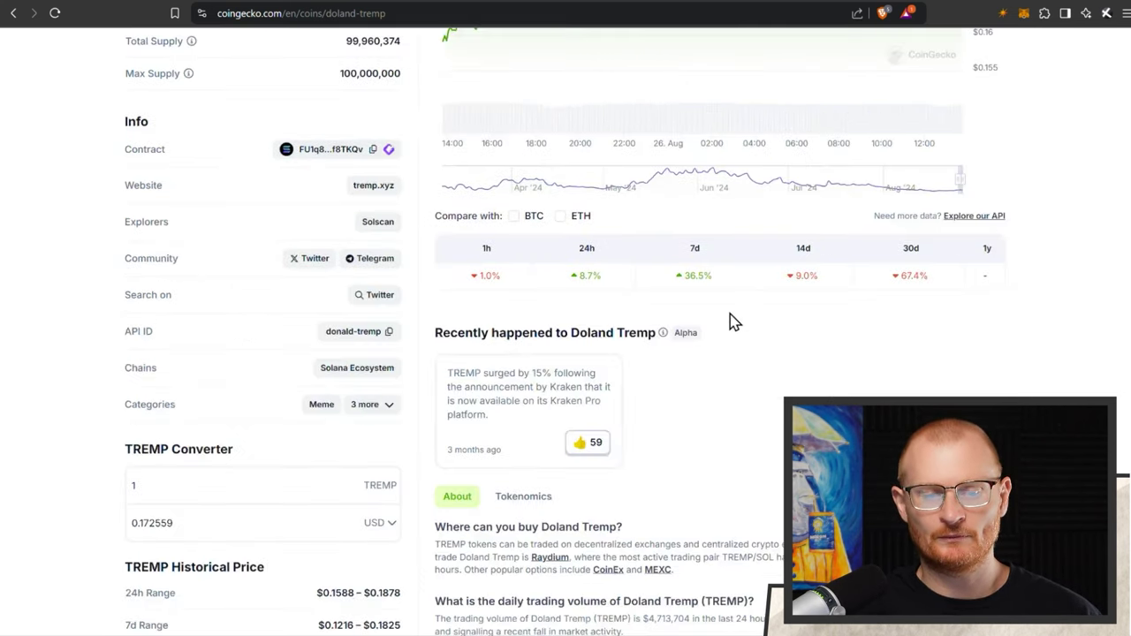
{"action": "scroll", "coordinate": [733, 322], "scroll_direction": "down", "scroll_amount": 4}
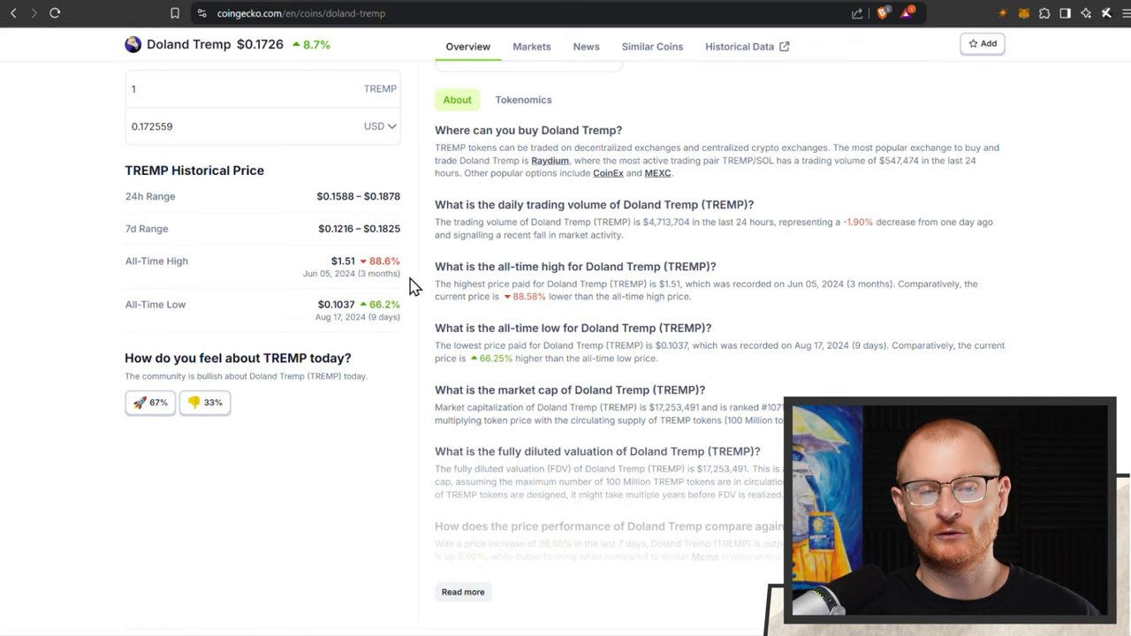
{"action": "scroll", "coordinate": [793, 281], "scroll_direction": "up", "scroll_amount": 9}
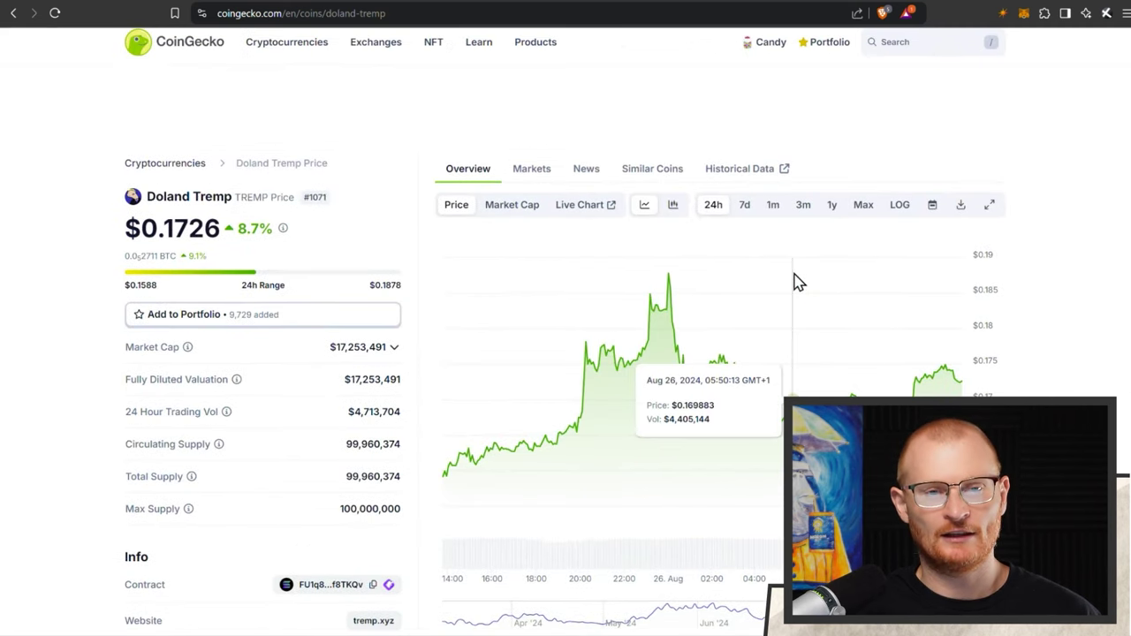
On the Jupiter swap tab, open Phantom and scroll through the wallet's token balances
{"action": "left_click", "coordinate": [914, 4]}
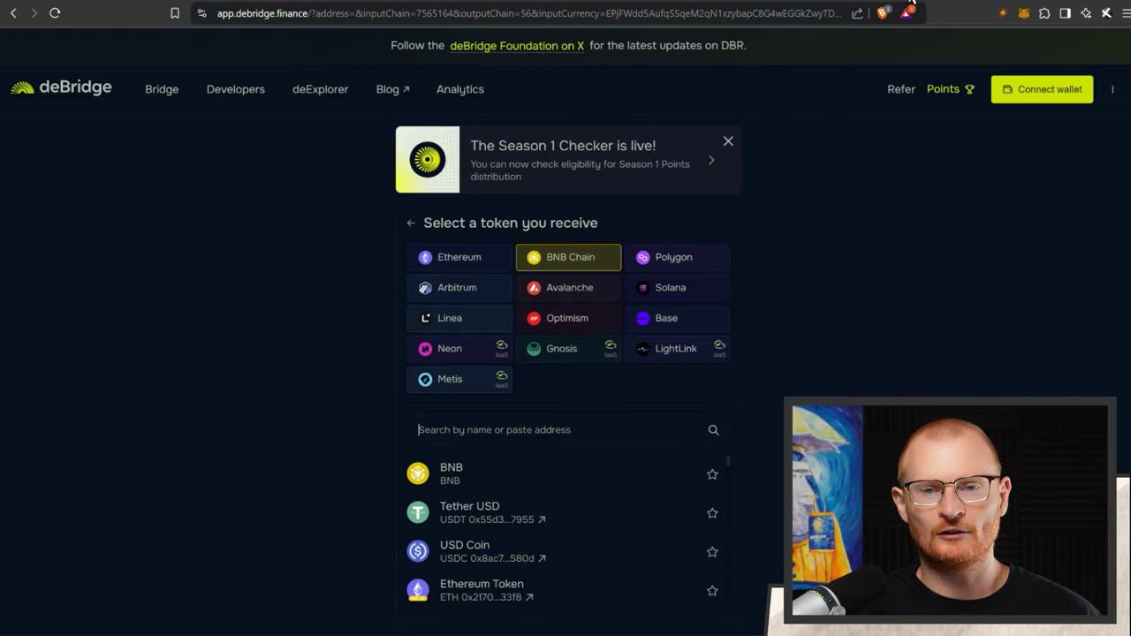
{"action": "left_click", "coordinate": [912, 4]}
{"action": "left_click", "coordinate": [1002, 13]}
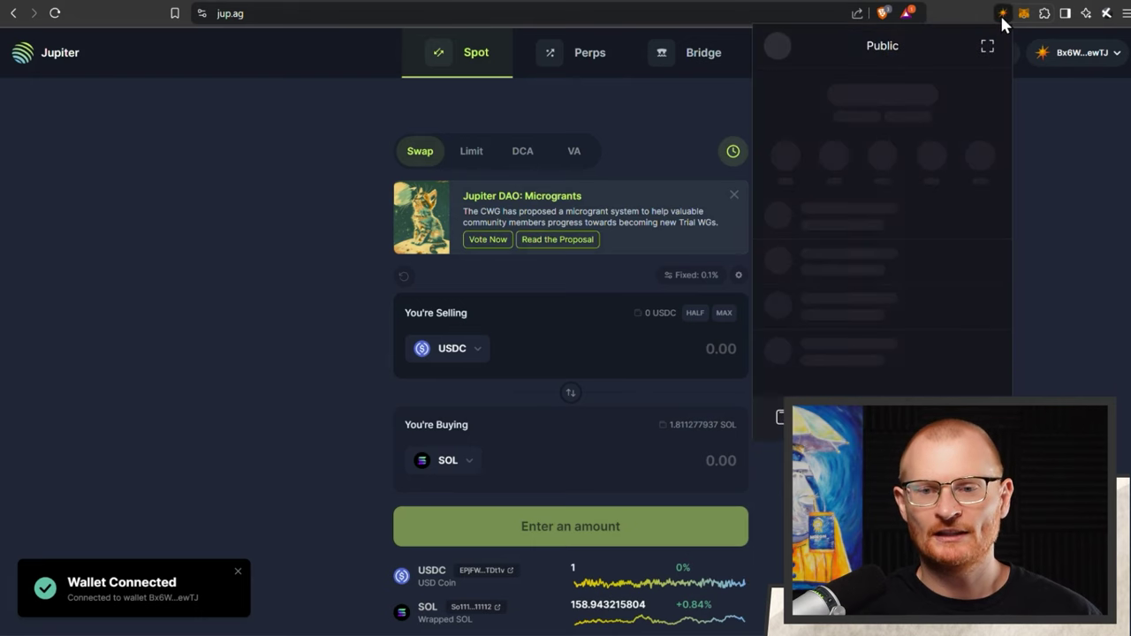
{"action": "scroll", "coordinate": [889, 227], "scroll_direction": "down", "scroll_amount": 5}
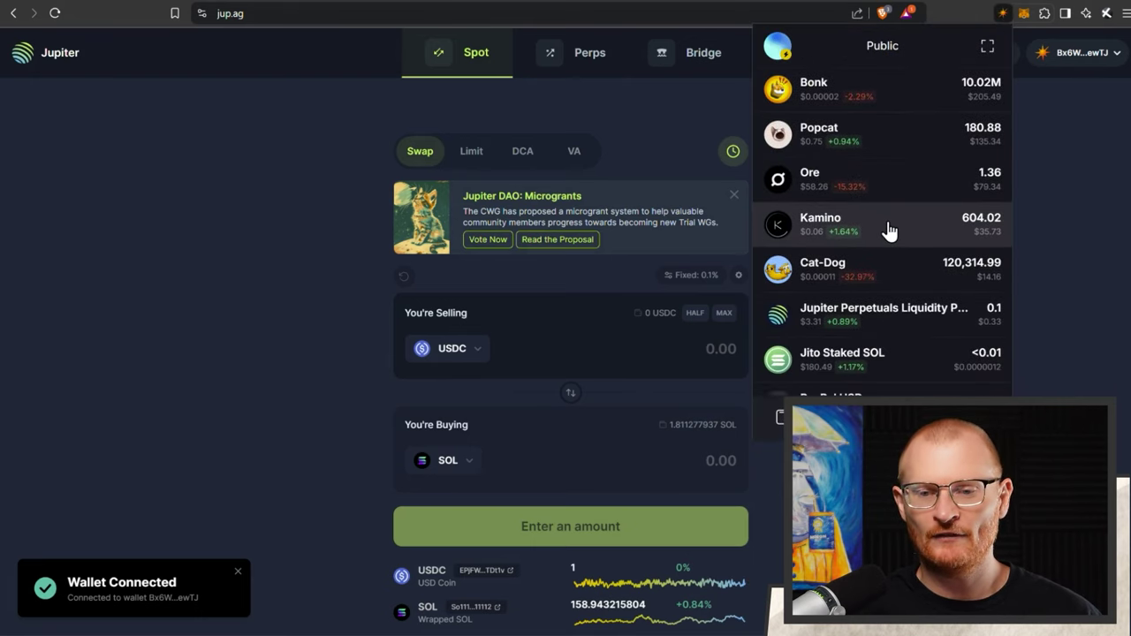
{"action": "scroll", "coordinate": [889, 232], "scroll_direction": "down", "scroll_amount": 3}
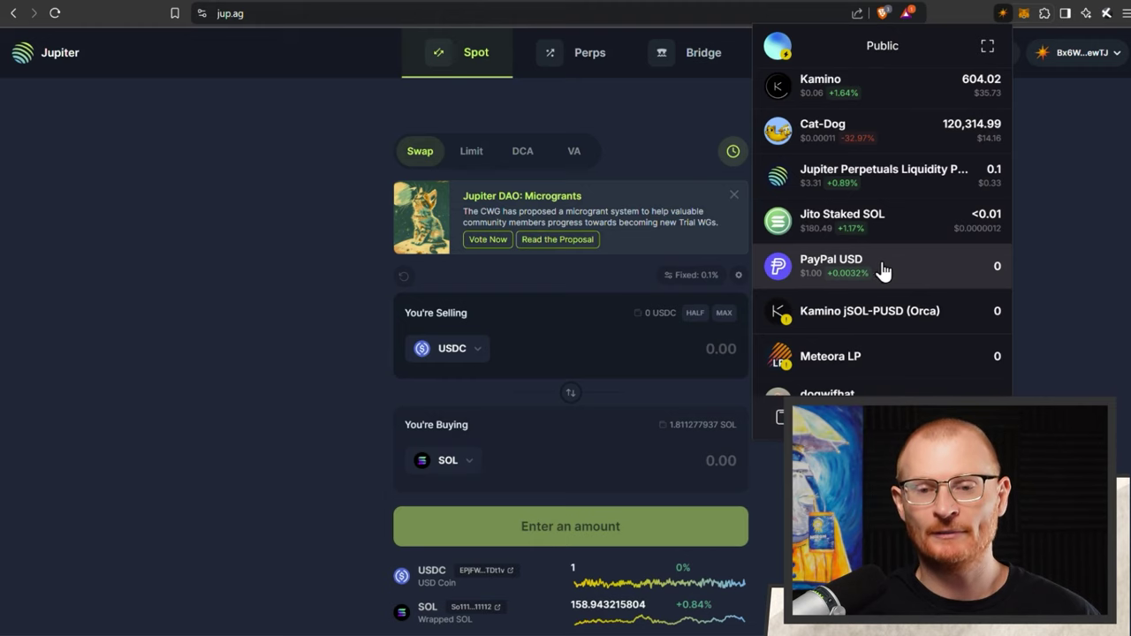
{"action": "scroll", "coordinate": [871, 190], "scroll_direction": "up", "scroll_amount": 3}
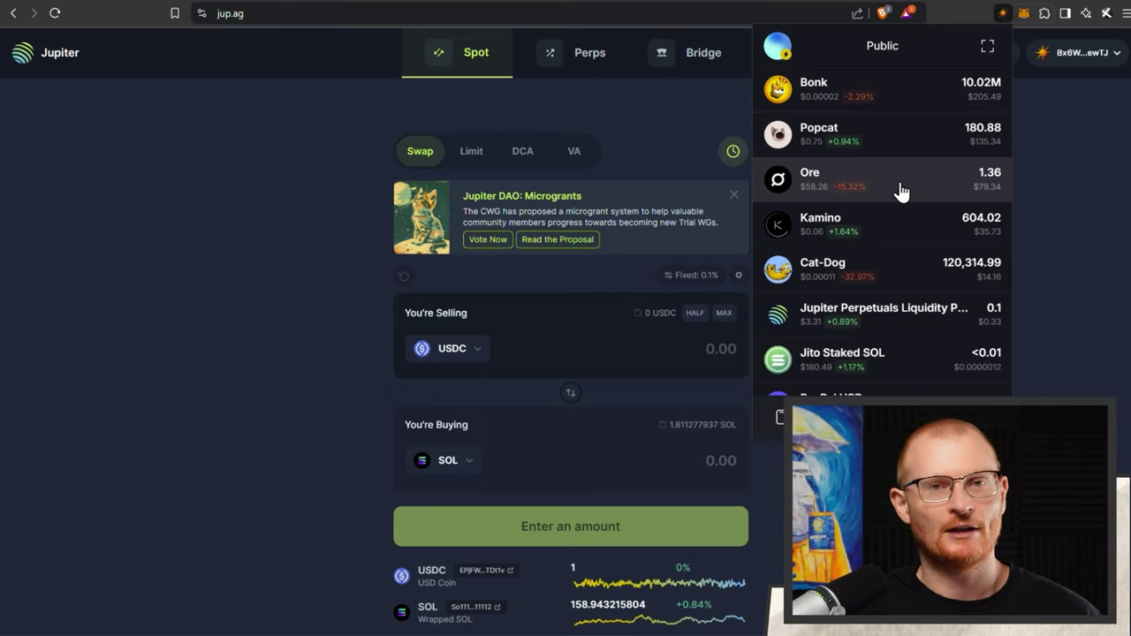
Close Phantom, scroll SonarWatch to the Kamino and LuLo PYUSD positions, and open LuLo
{"action": "left_click", "coordinate": [1051, 182]}
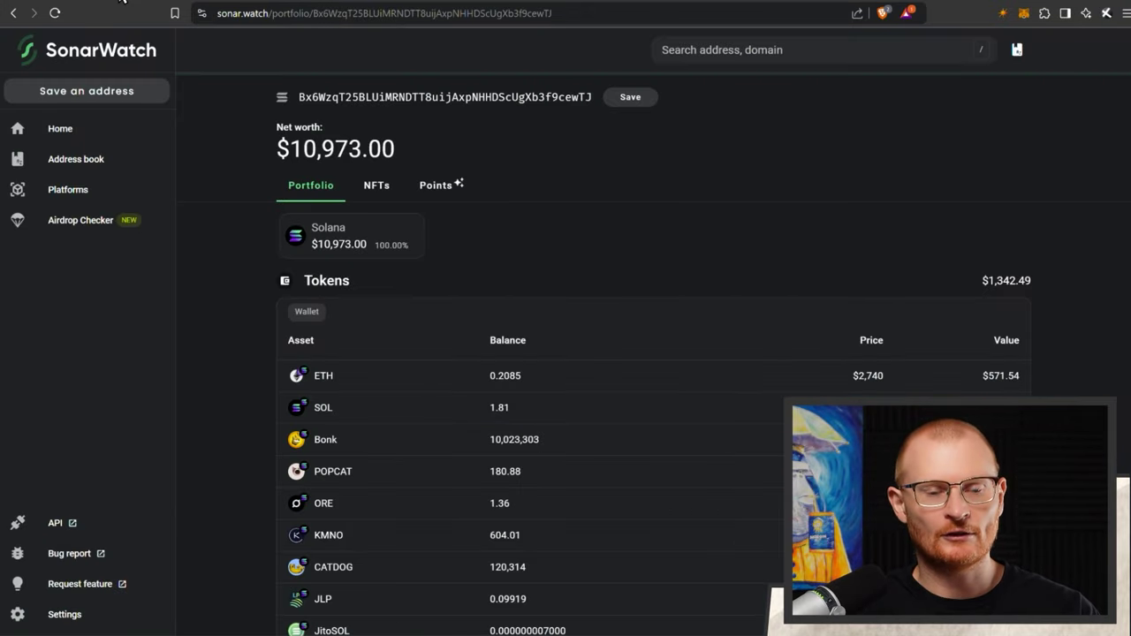
{"action": "scroll", "coordinate": [663, 168], "scroll_direction": "down", "scroll_amount": 5}
{"action": "scroll", "coordinate": [654, 187], "scroll_direction": "down", "scroll_amount": 4}
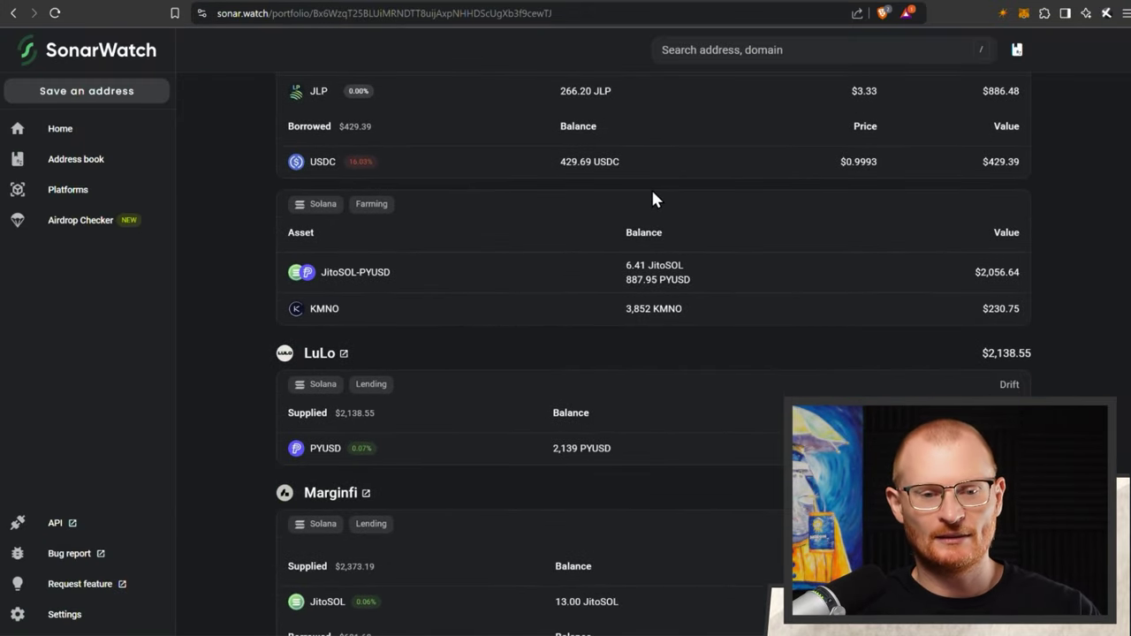
{"action": "scroll", "coordinate": [652, 198], "scroll_direction": "down", "scroll_amount": 1}
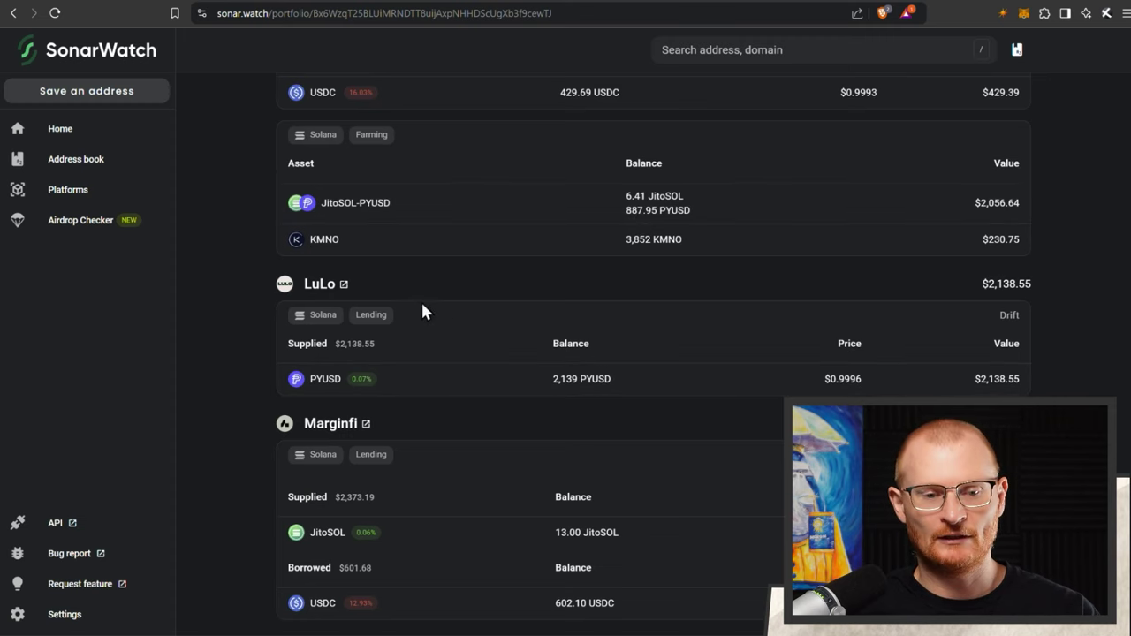
{"action": "left_click", "coordinate": [344, 284]}
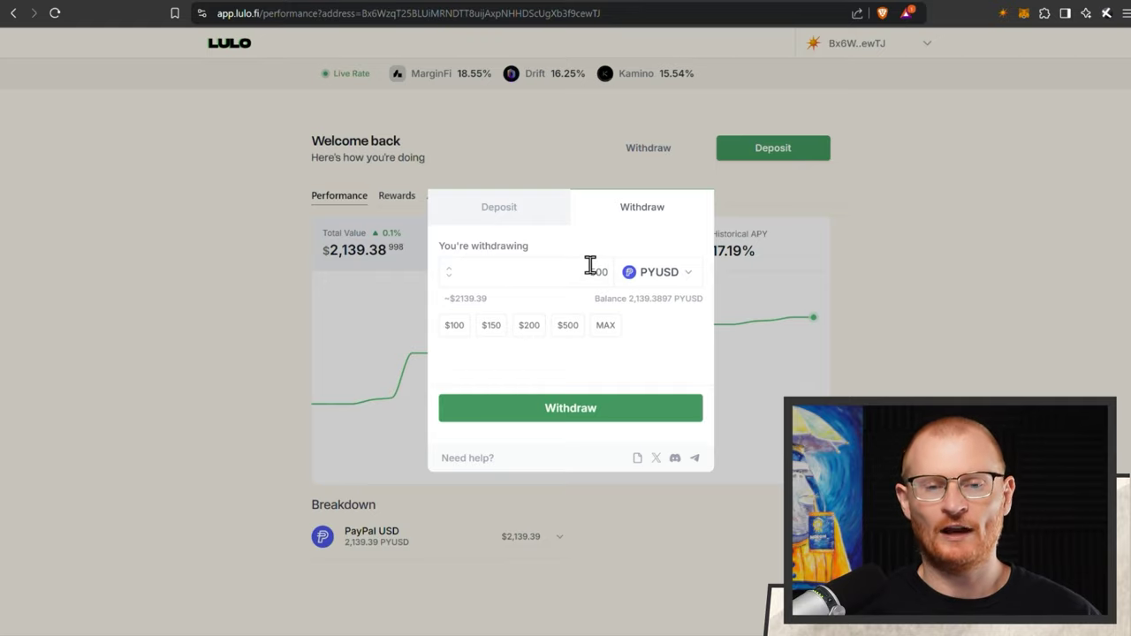
Submit the 500 PYUSD withdrawal and approve the transaction in Phantom
{"action": "left_click", "coordinate": [554, 412]}
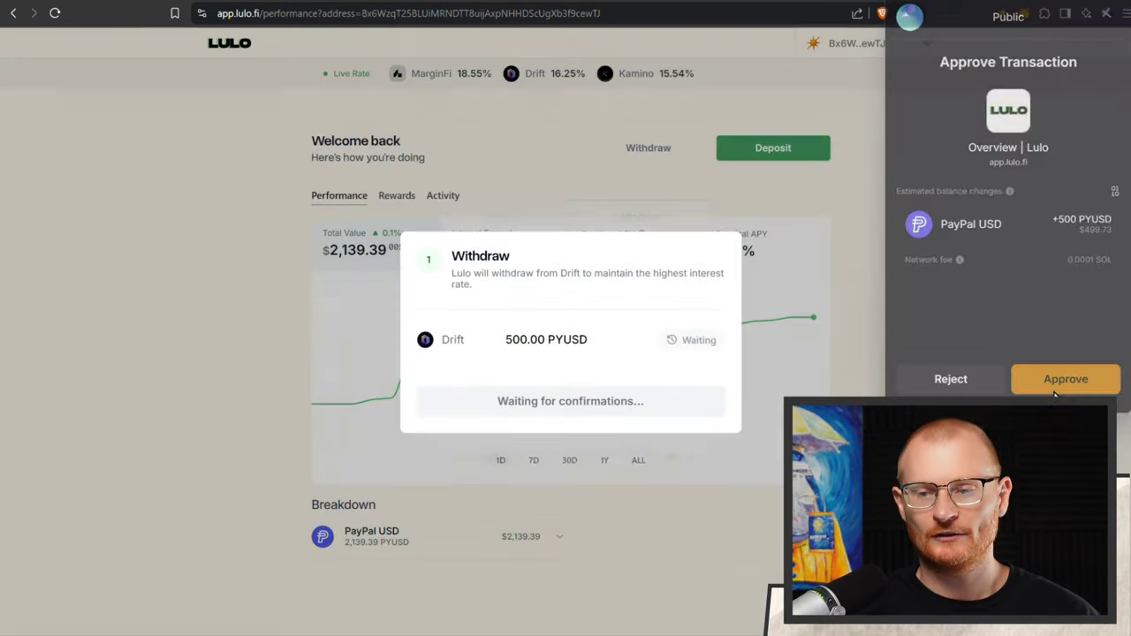
{"action": "left_click", "coordinate": [1054, 387]}
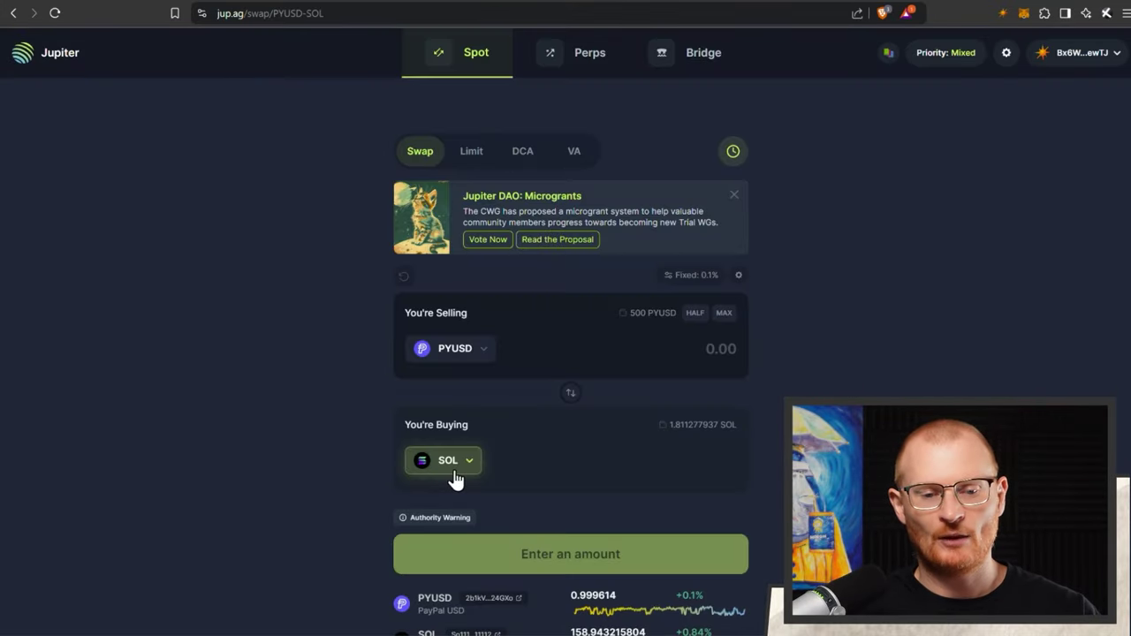
Swap 150 PYUSD into tremp, receiving about 871.1 tremp and leaving 350 PYUSD
{"action": "left_click", "coordinate": [450, 471]}
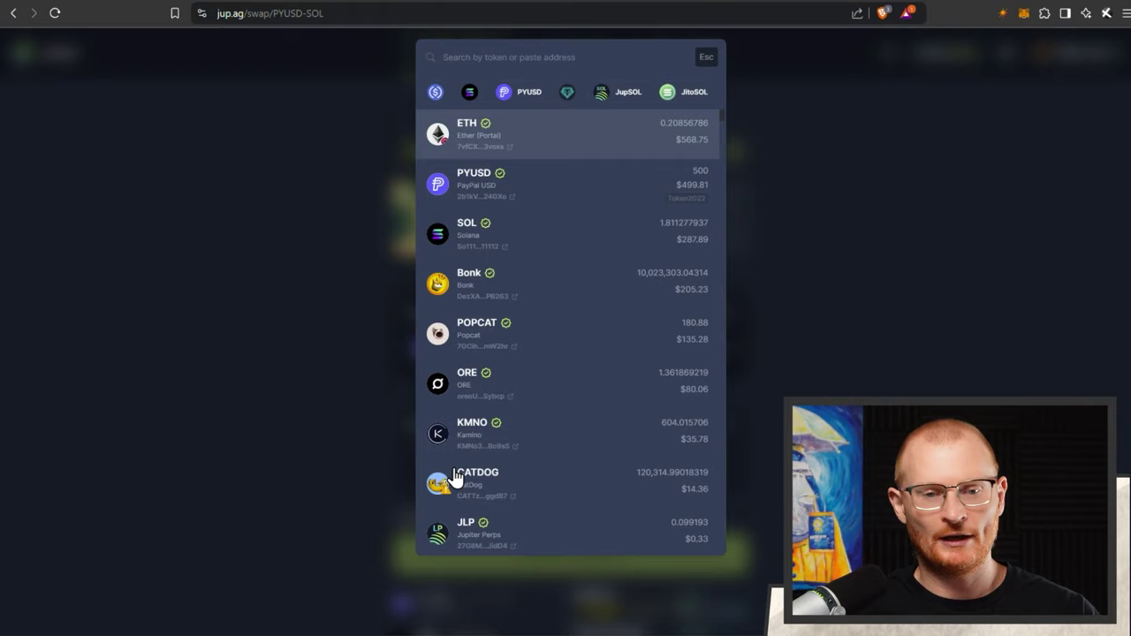
{"action": "left_click", "coordinate": [451, 481]}
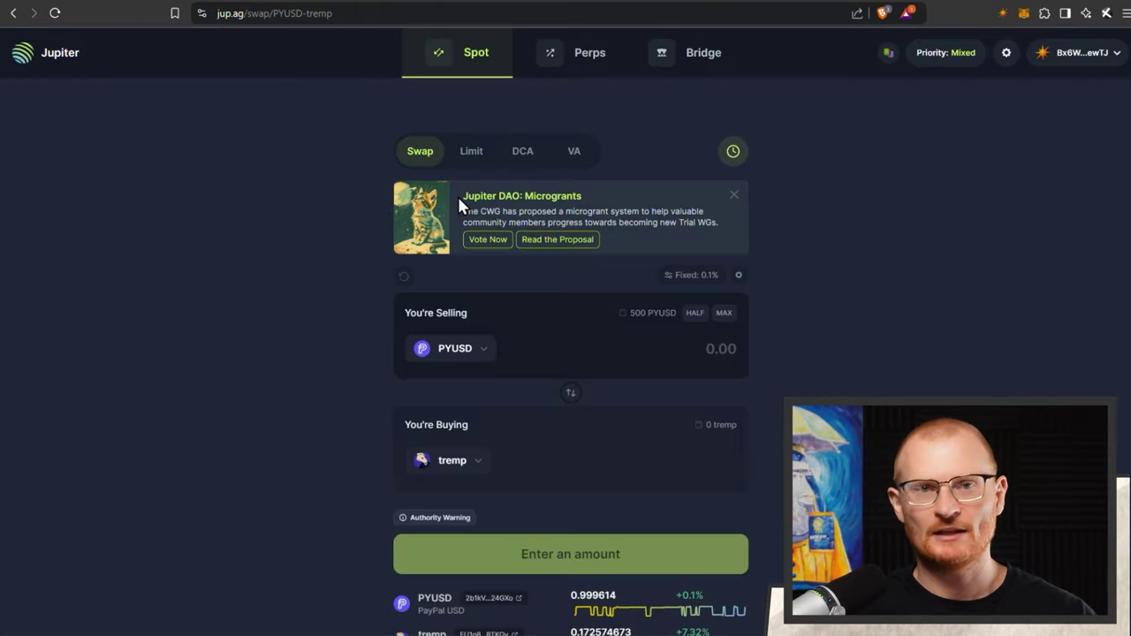
{"action": "left_click", "coordinate": [666, 349]}
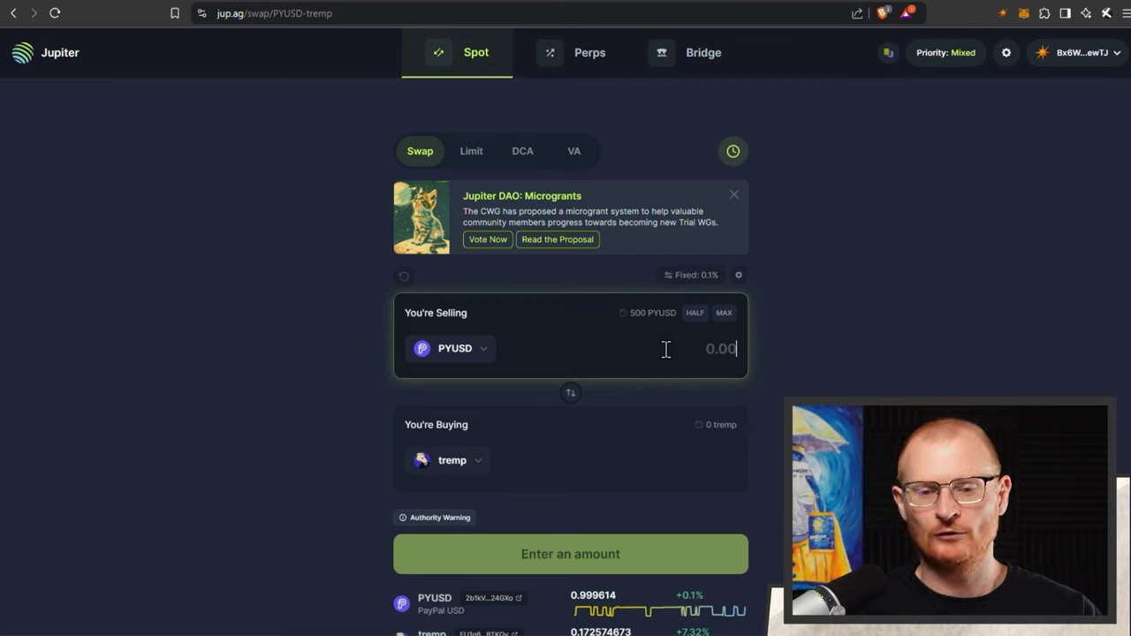
{"action": "type", "text": "2"}
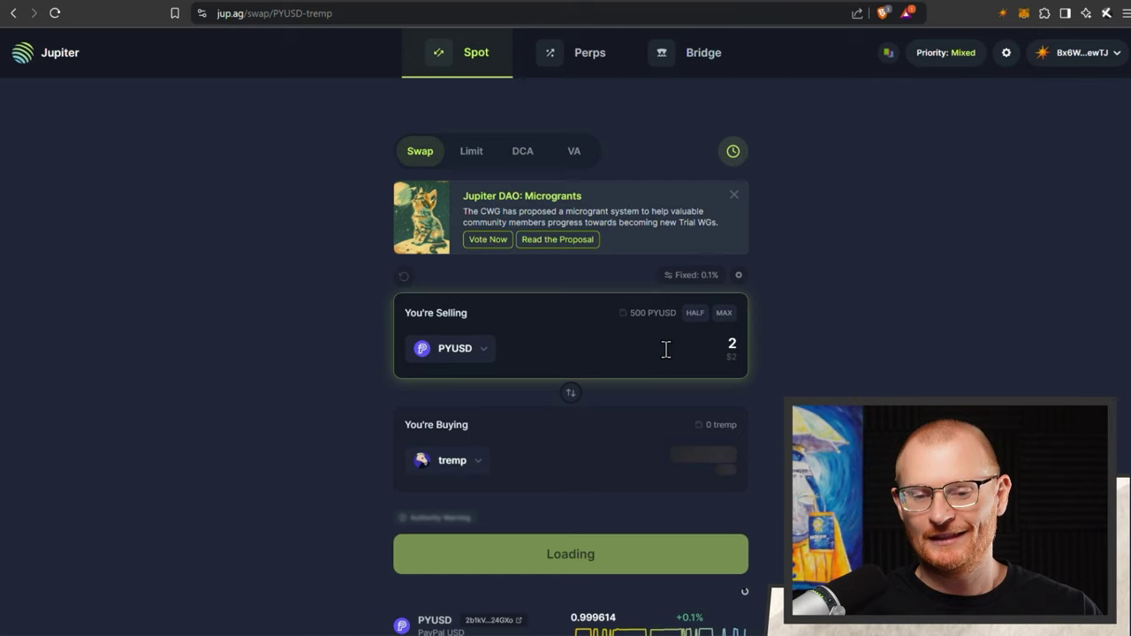
{"action": "type", "text": "00"}
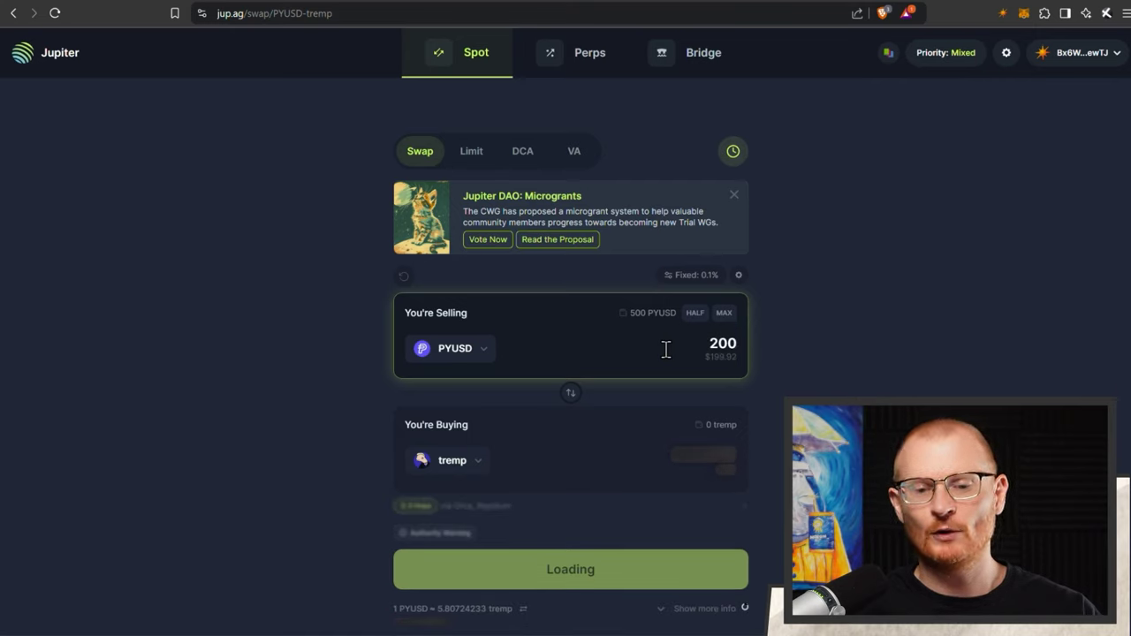
{"action": "type", "text": "150"}
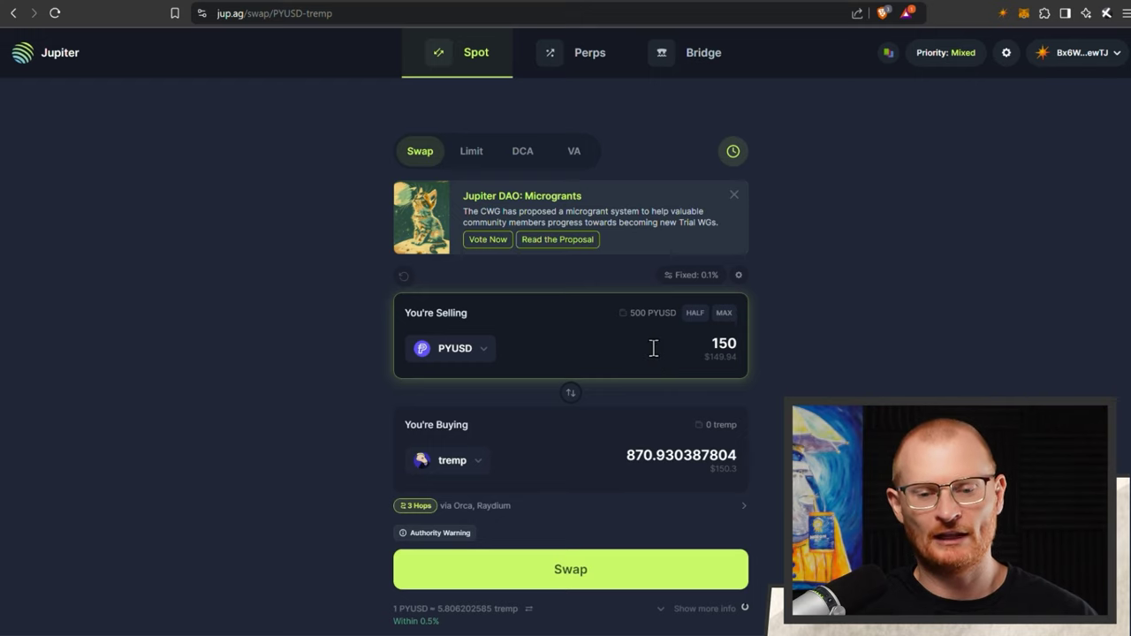
{"action": "left_click", "coordinate": [626, 576]}
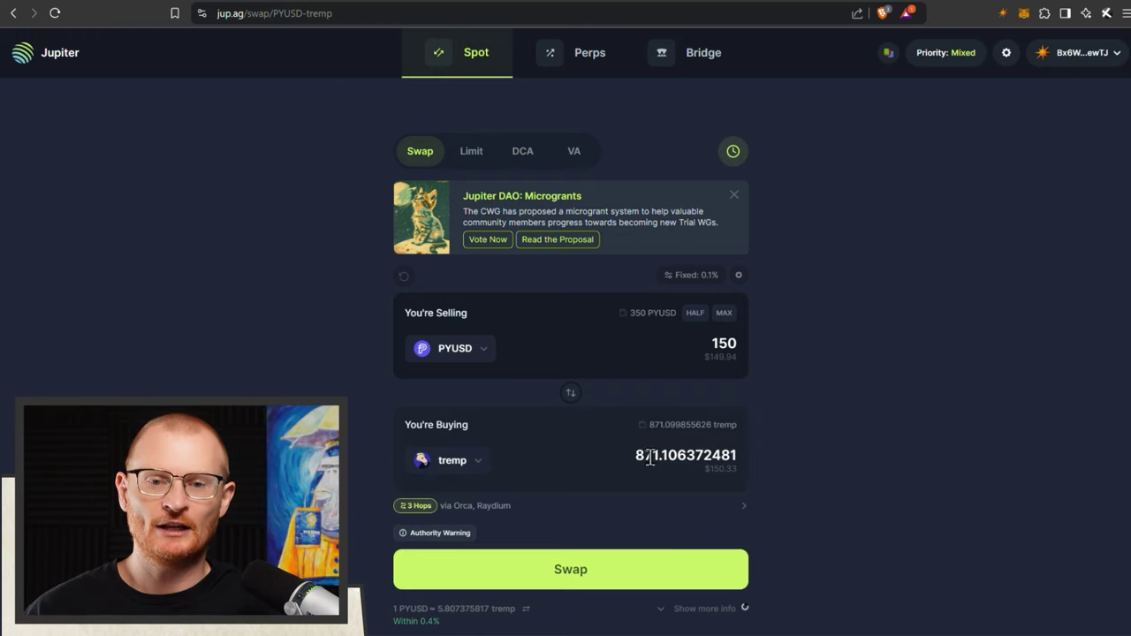
Place a limit order selling half the tremp for USDC at 0.5 per tremp
{"action": "left_click", "coordinate": [474, 154]}
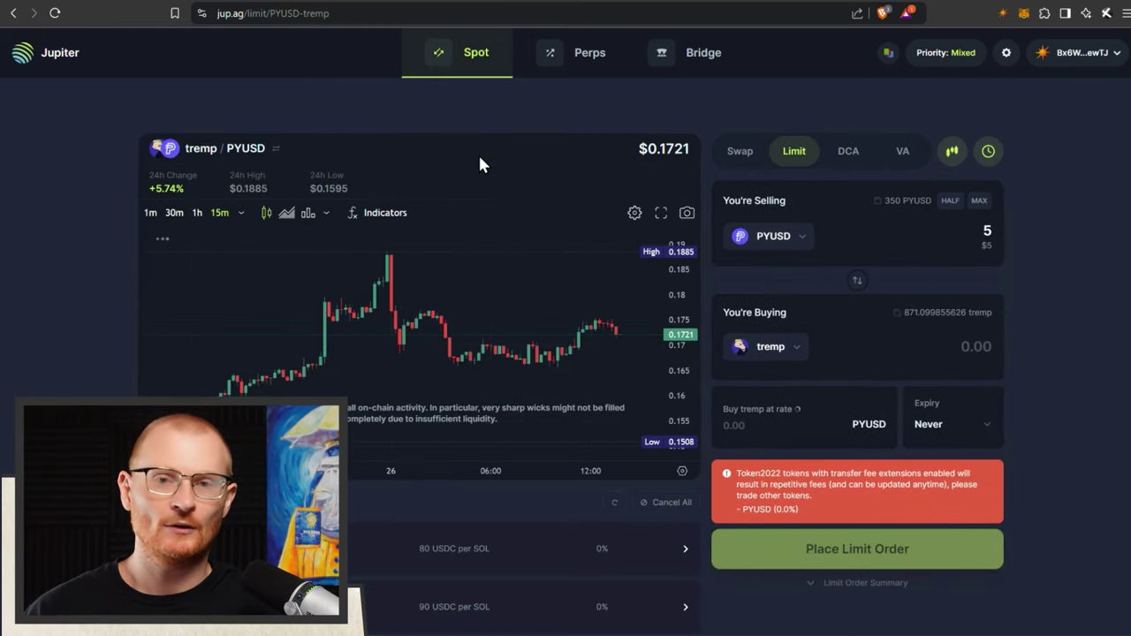
{"action": "left_click", "coordinate": [856, 282]}
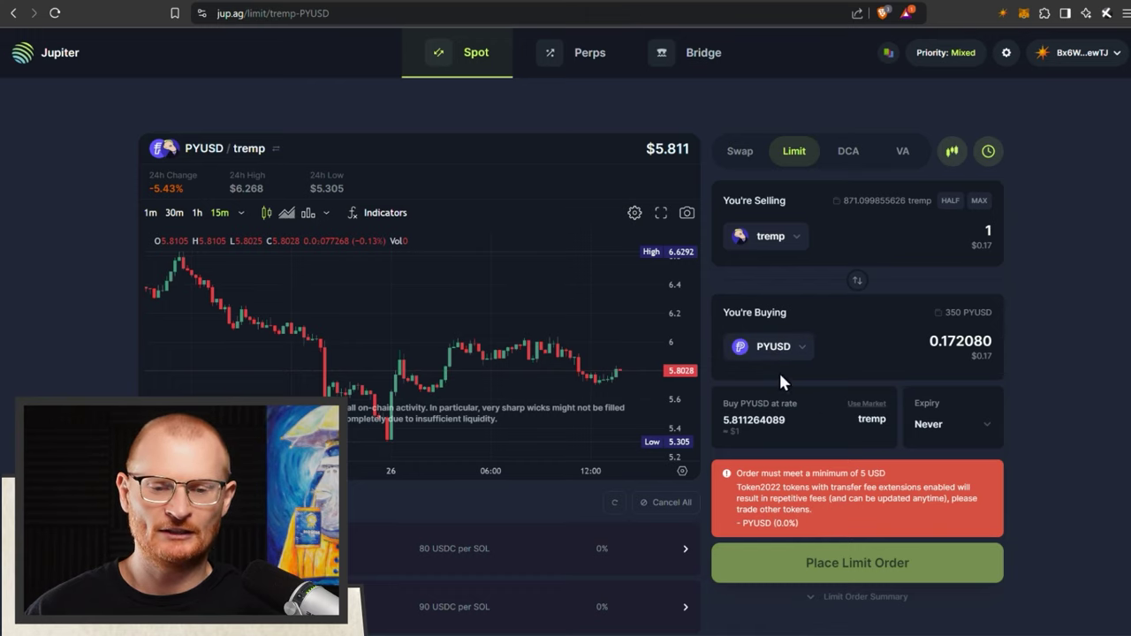
{"action": "left_click", "coordinate": [774, 348]}
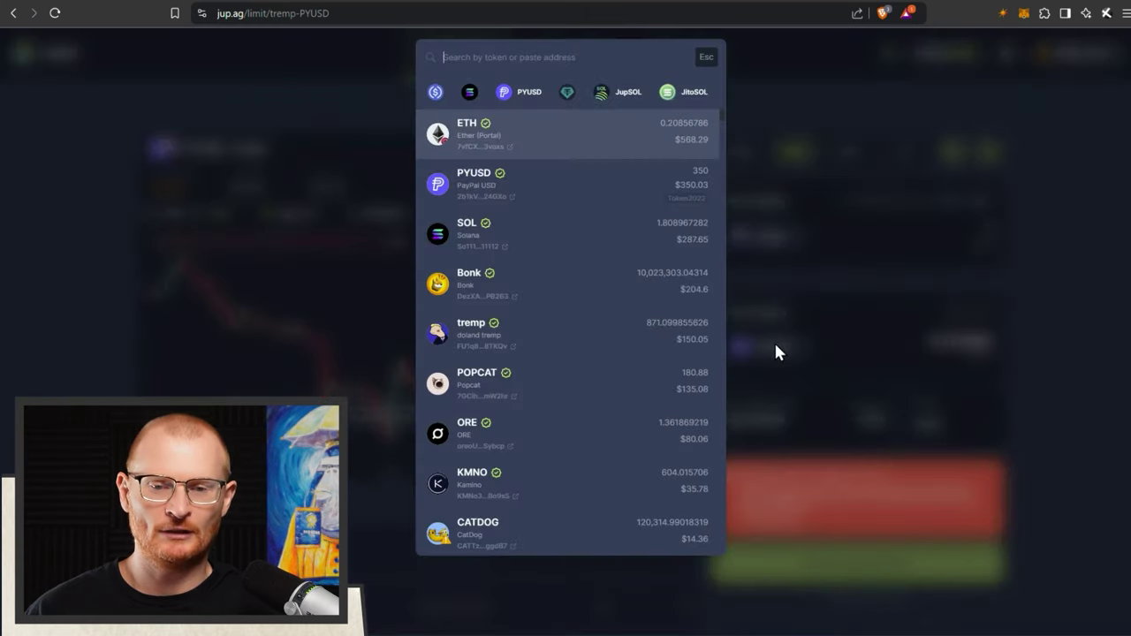
{"action": "left_click", "coordinate": [435, 94]}
{"action": "left_click", "coordinate": [950, 201]}
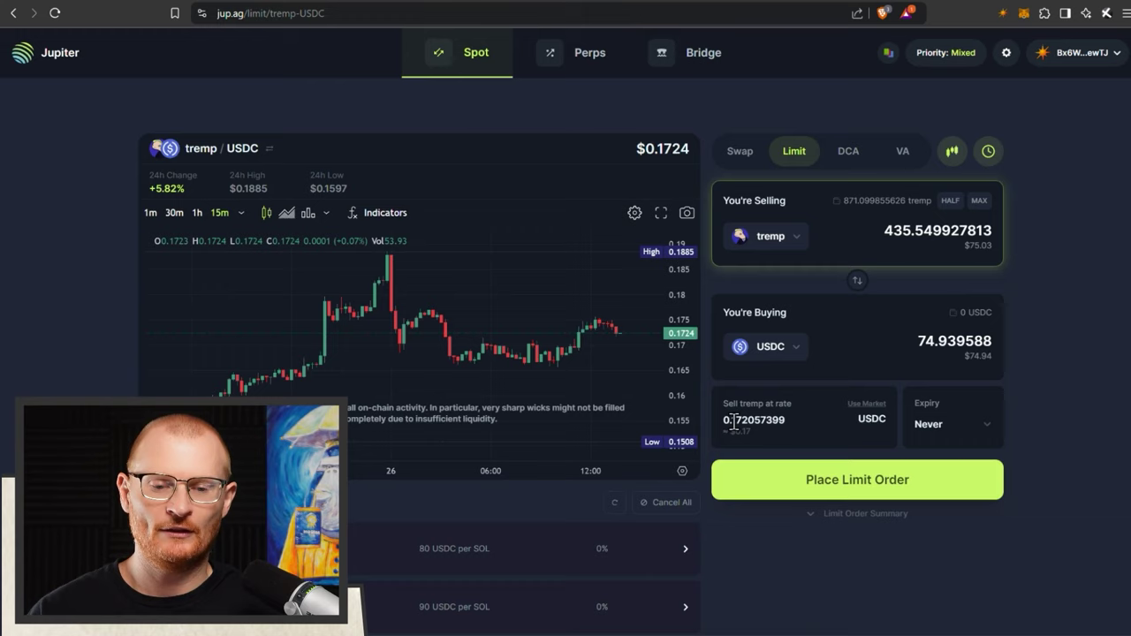
{"action": "left_click_drag", "start_coordinate": [731, 422], "coordinate": [851, 416]}
{"action": "type", "text": "0.5"}
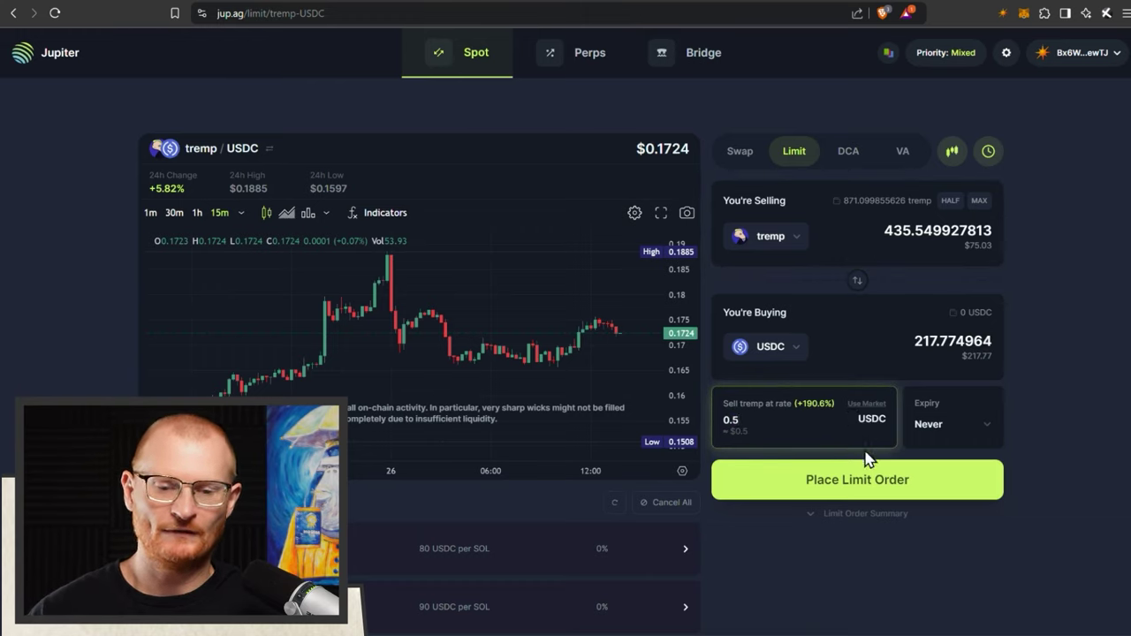
{"action": "left_click", "coordinate": [871, 487]}
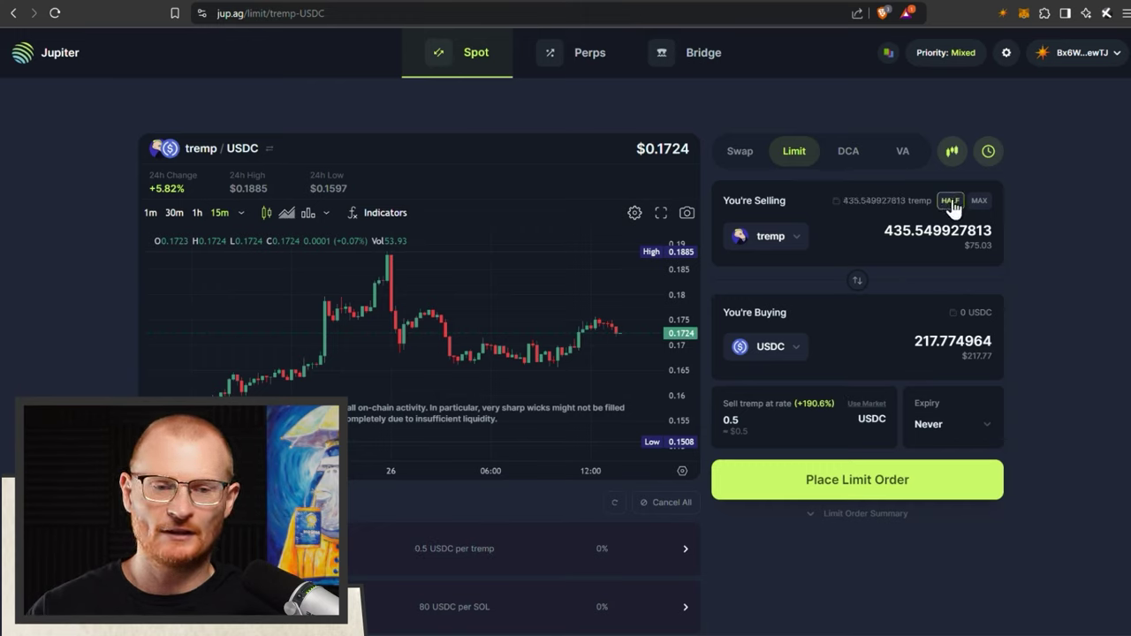
Place a second order selling half the remaining tremp at 0.8 USDC per tremp
{"action": "left_click", "coordinate": [950, 201]}
{"action": "left_click", "coordinate": [756, 406]}
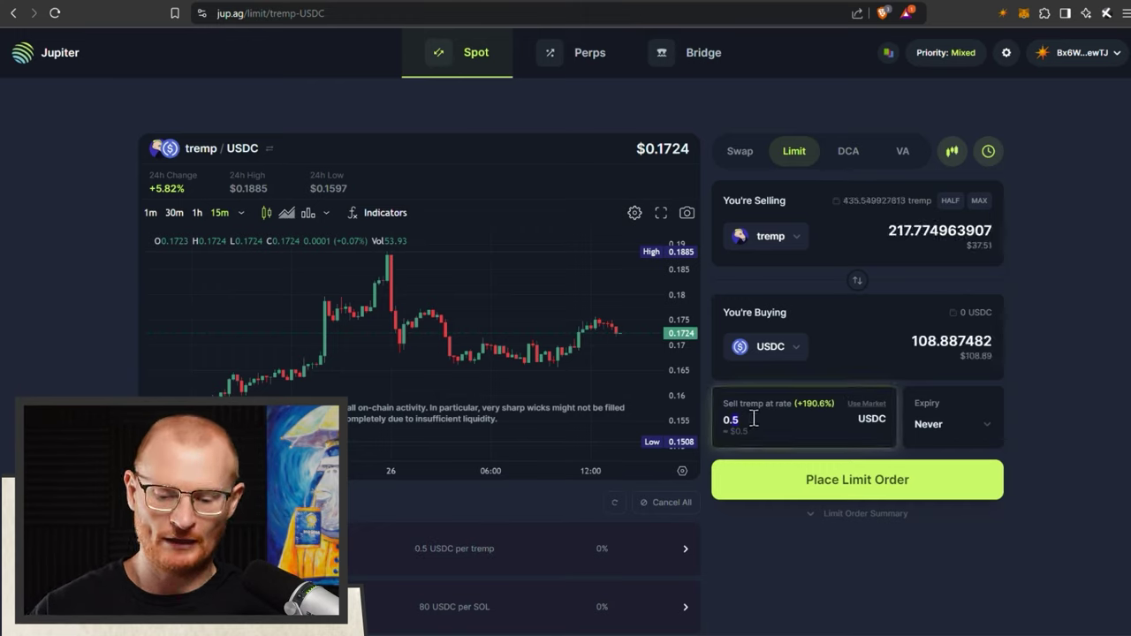
{"action": "key", "text": "BackSpace"}
{"action": "type", "text": "8"}
{"action": "left_click", "coordinate": [835, 479]}
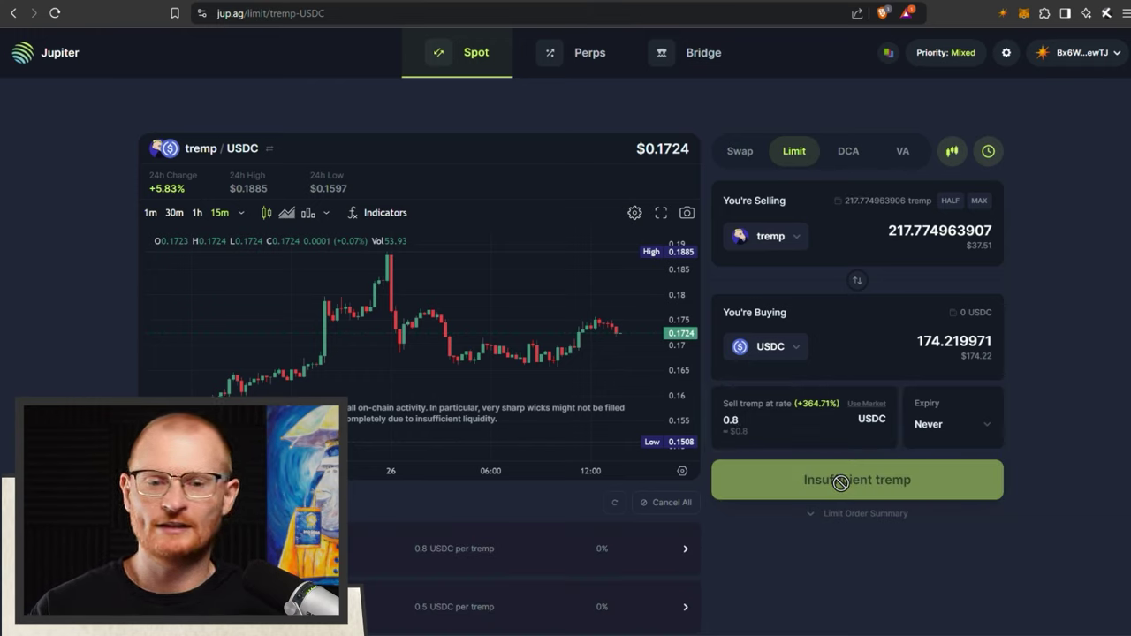
Check the wallet's token balances, then close the token list
{"action": "left_click", "coordinate": [1002, 12]}
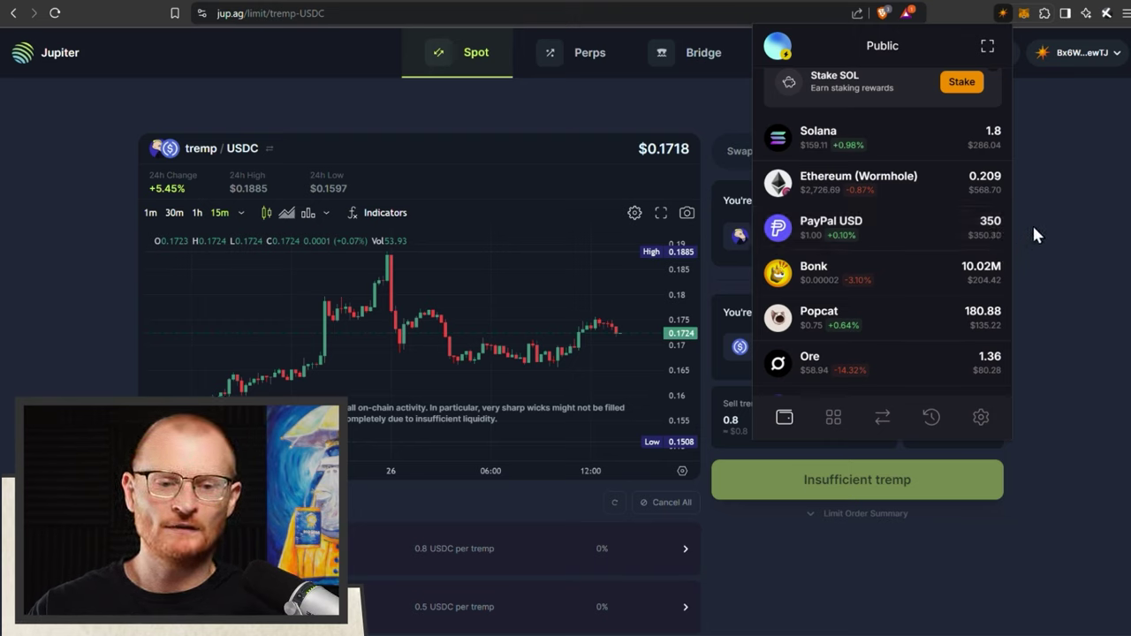
{"action": "left_click", "coordinate": [1036, 222]}
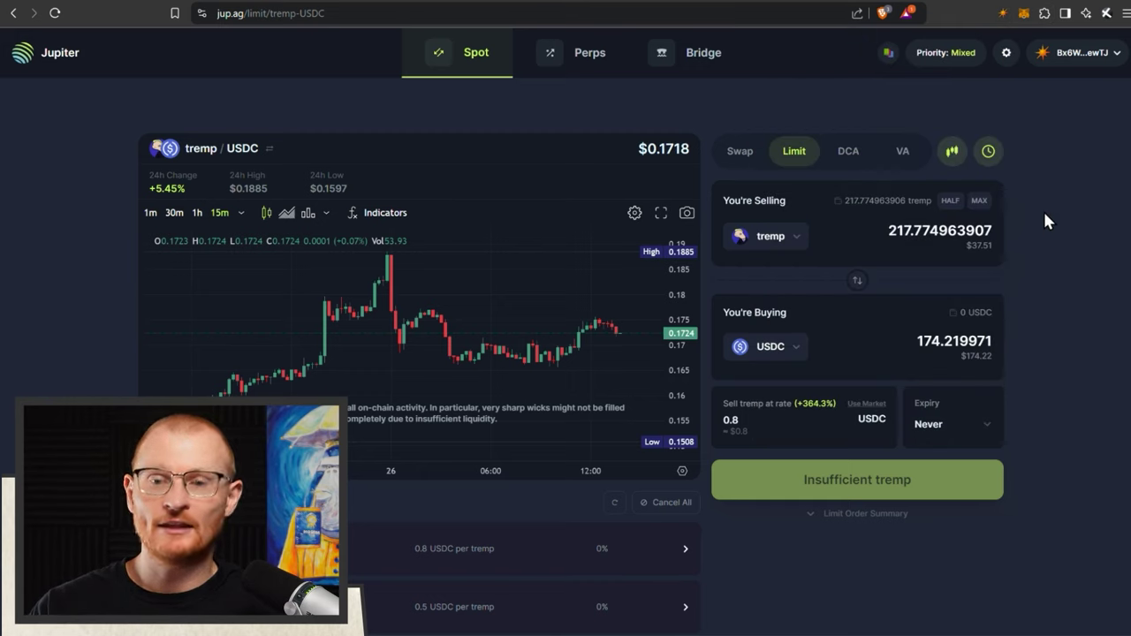
Search CoinGecko for 'kmno' and view Kamino's Max price chart at $0.05929
{"action": "left_click", "coordinate": [489, 2]}
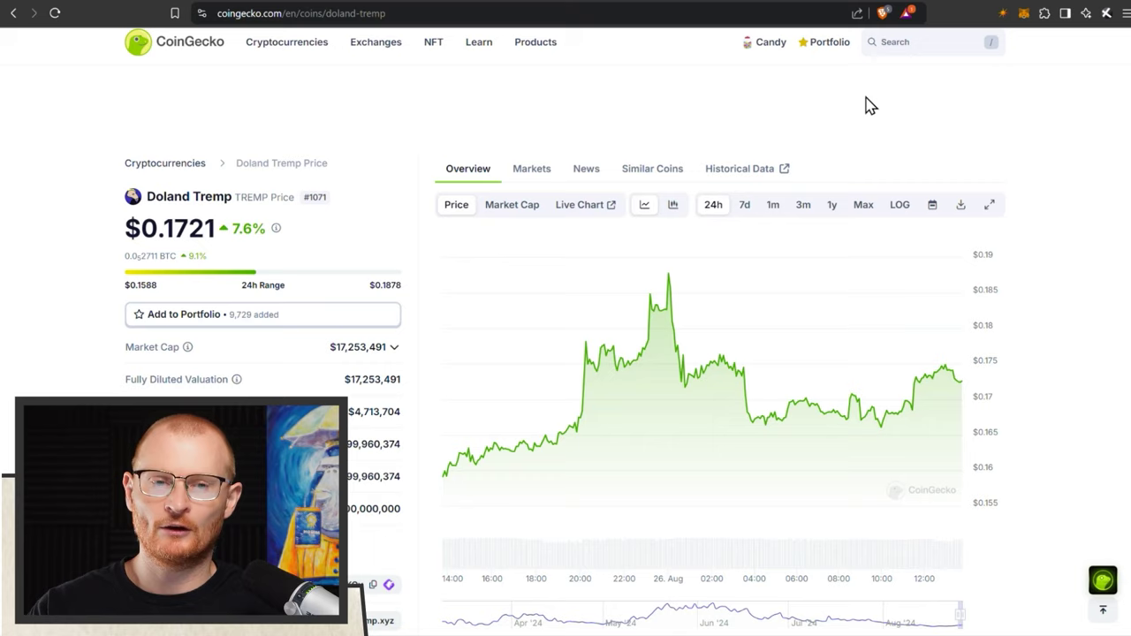
{"action": "left_click", "coordinate": [914, 42]}
{"action": "type", "text": "kmno"}
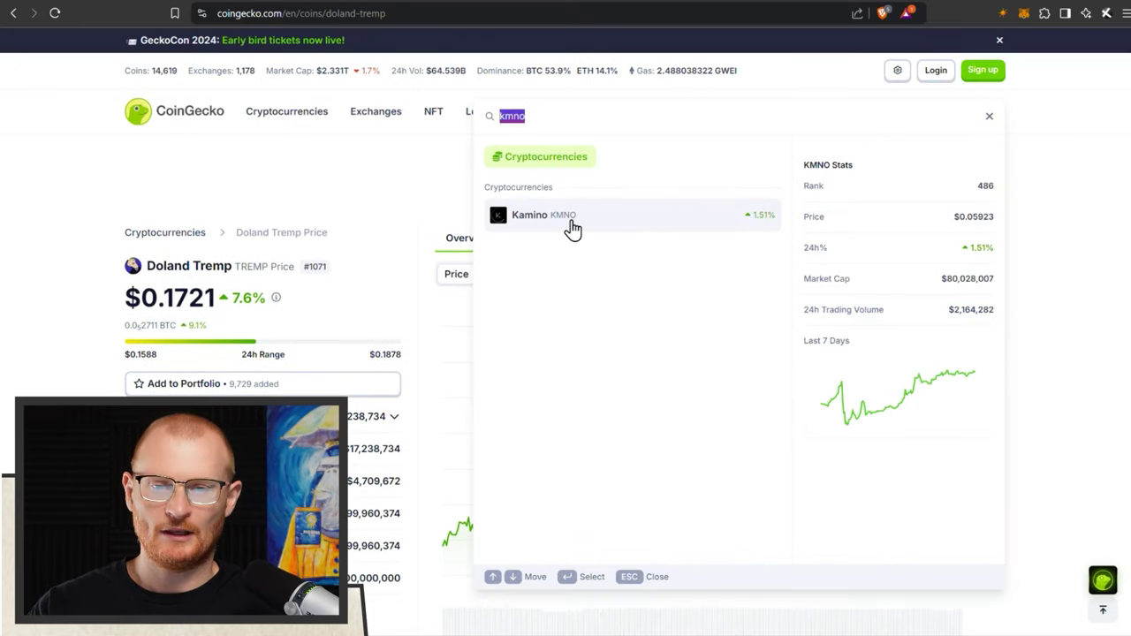
{"action": "left_click", "coordinate": [573, 228]}
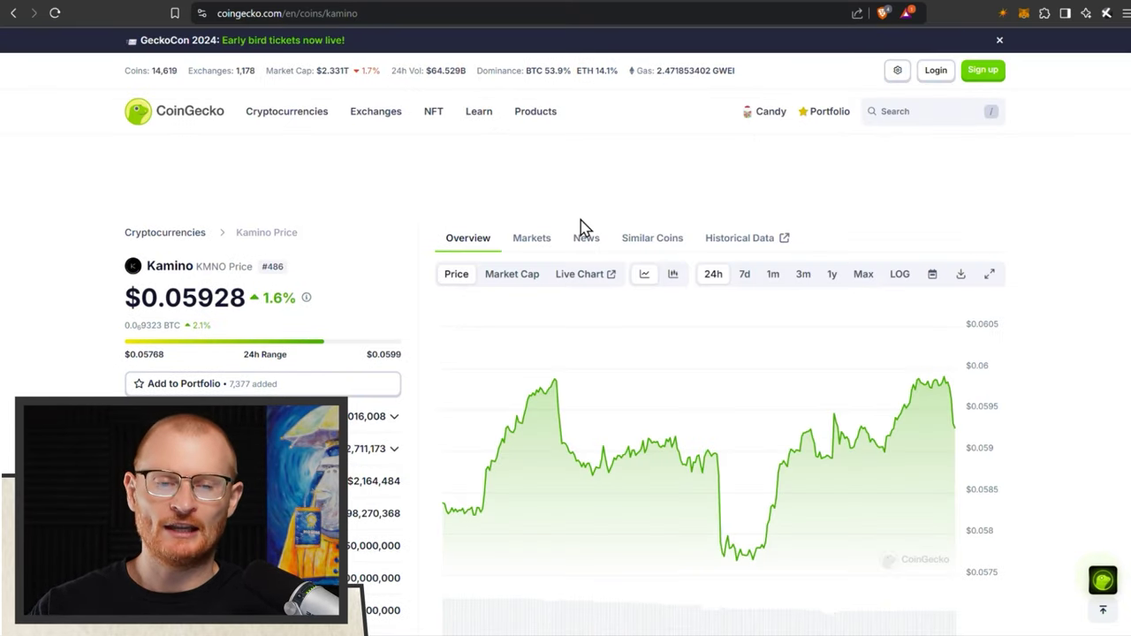
{"action": "left_click", "coordinate": [861, 275]}
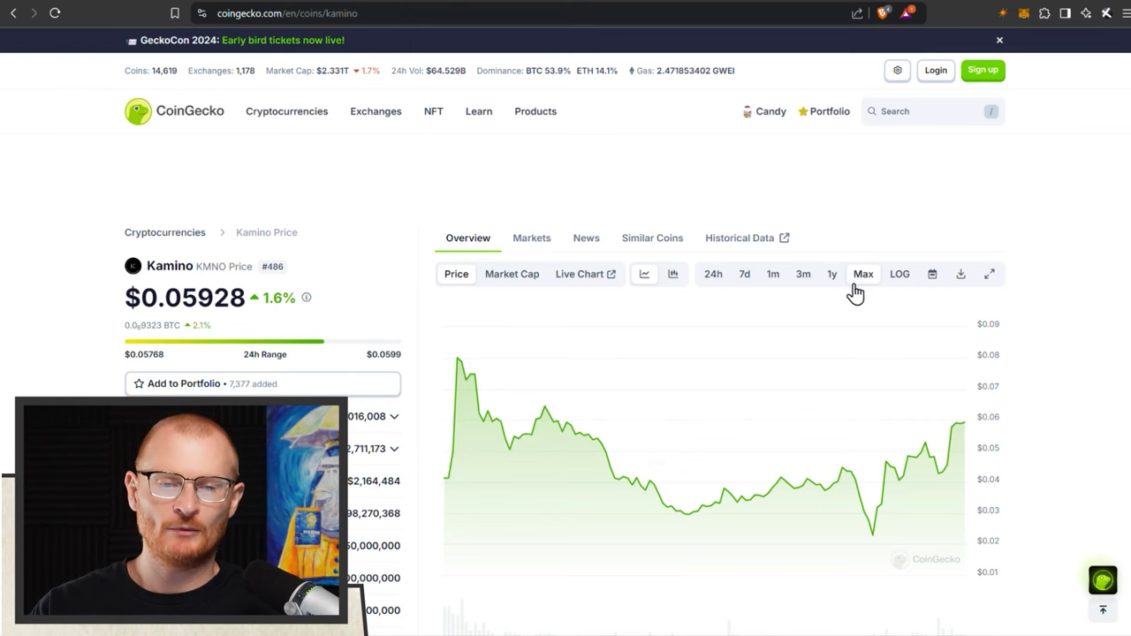
{"action": "scroll", "coordinate": [632, 296], "scroll_direction": "down", "scroll_amount": 2}
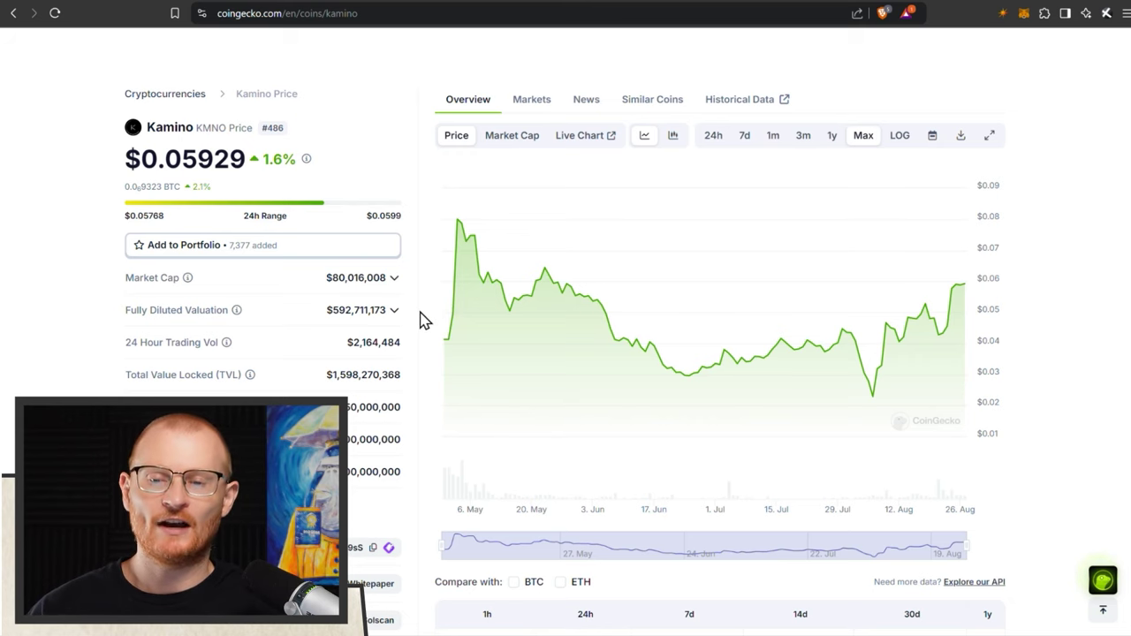
Search 'aave' and view Aave's price chart over the Max range
{"action": "scroll", "coordinate": [571, 290], "scroll_direction": "up", "scroll_amount": 2}
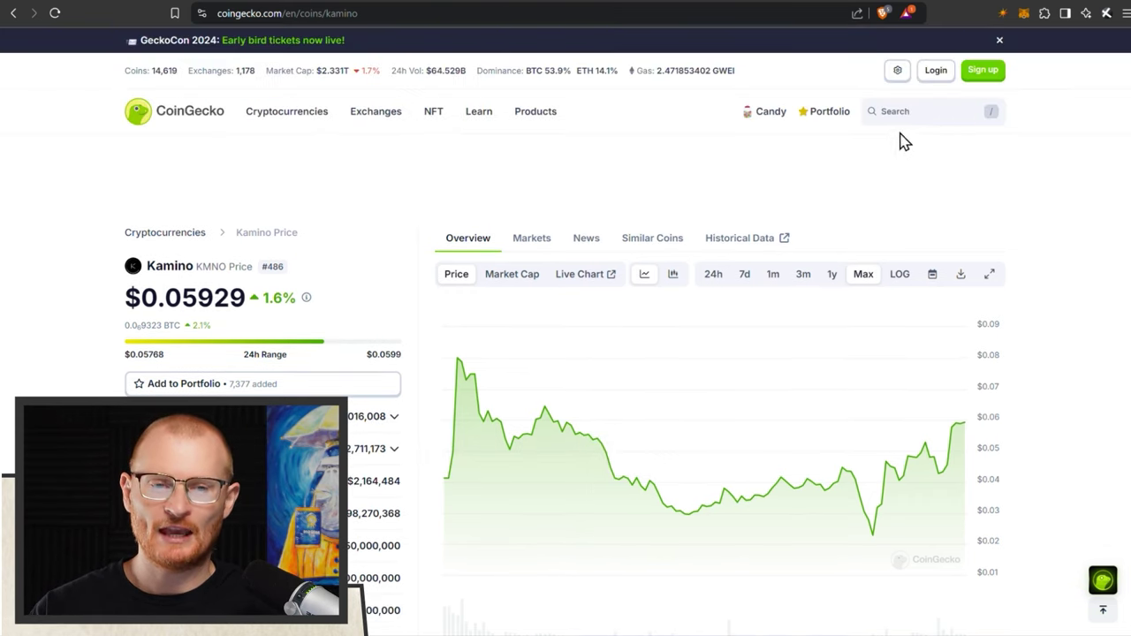
{"action": "left_click", "coordinate": [911, 116]}
{"action": "type", "text": "aave"}
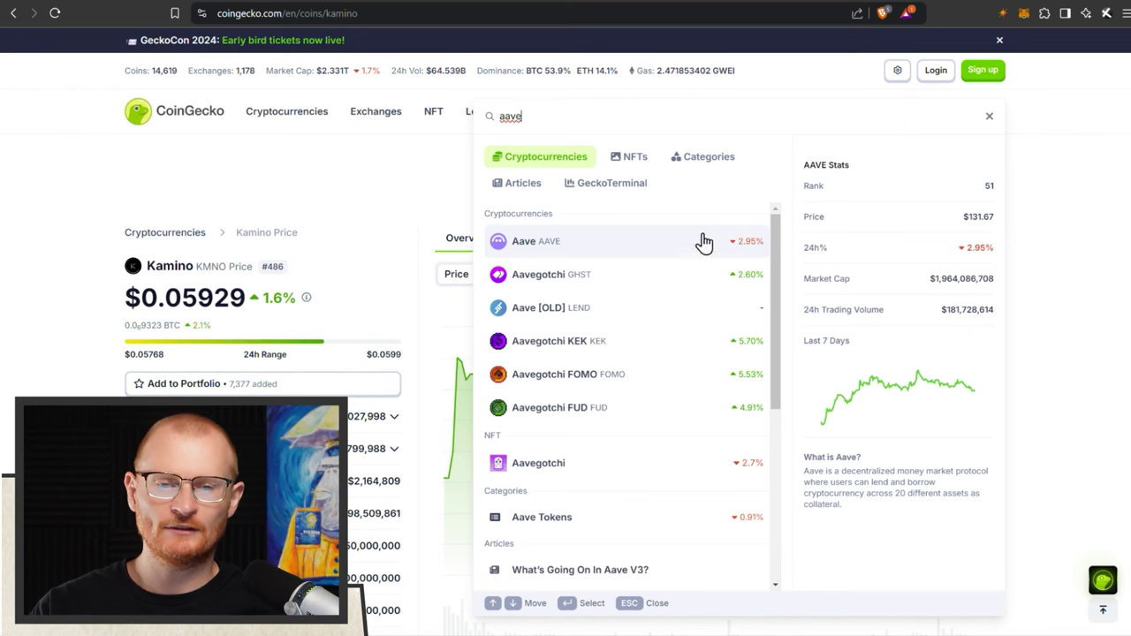
{"action": "left_click", "coordinate": [604, 247]}
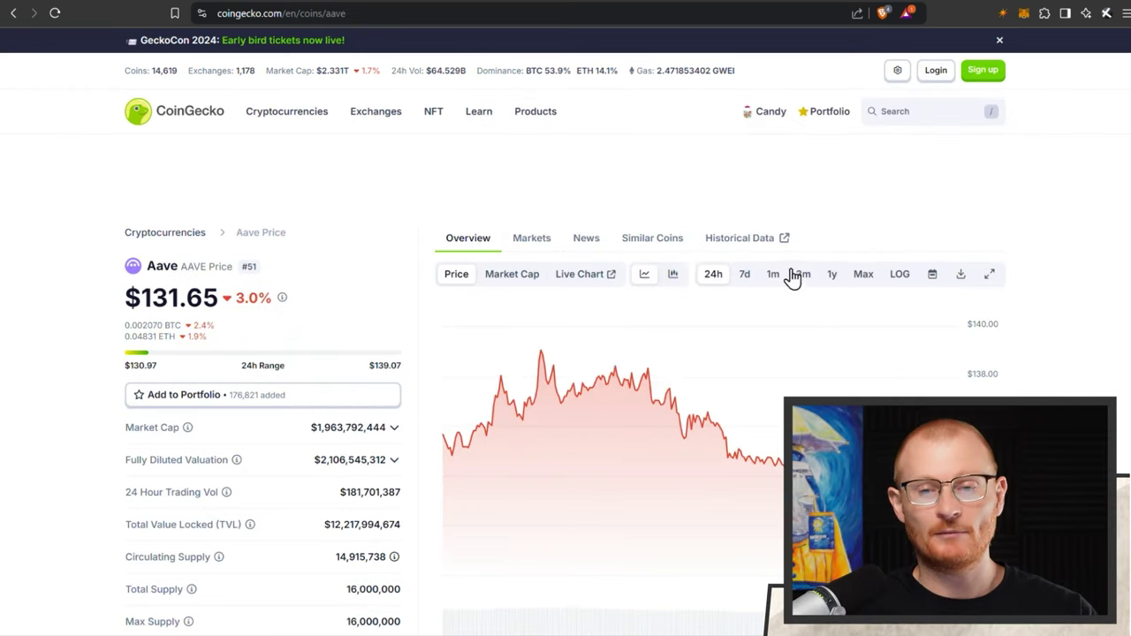
{"action": "left_click", "coordinate": [863, 276]}
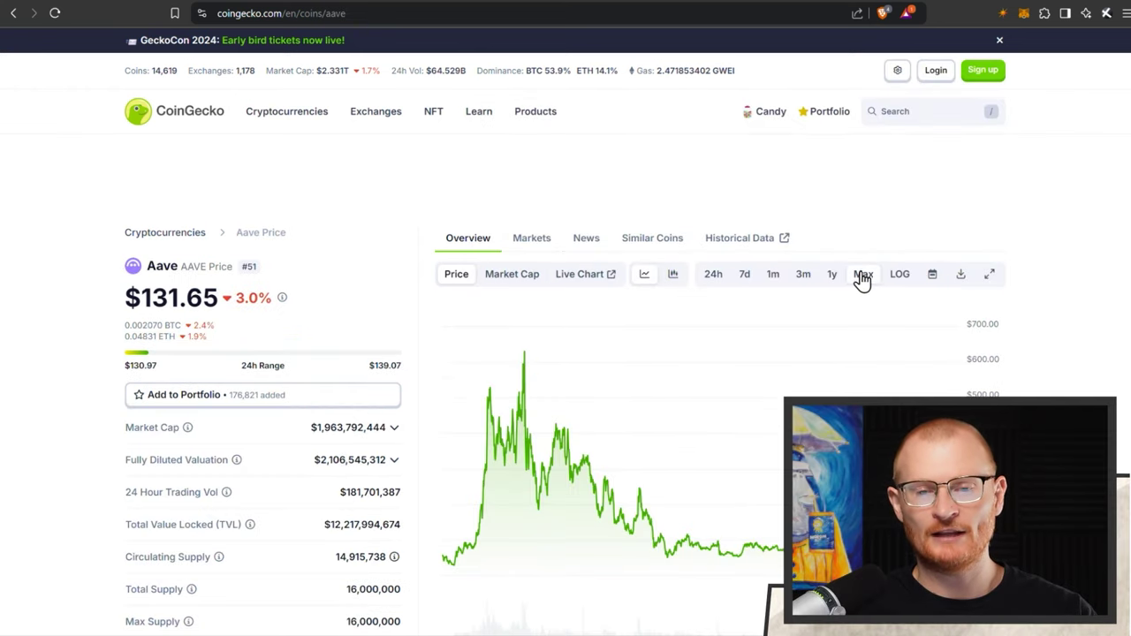
{"action": "scroll", "coordinate": [362, 247], "scroll_direction": "down", "scroll_amount": 2}
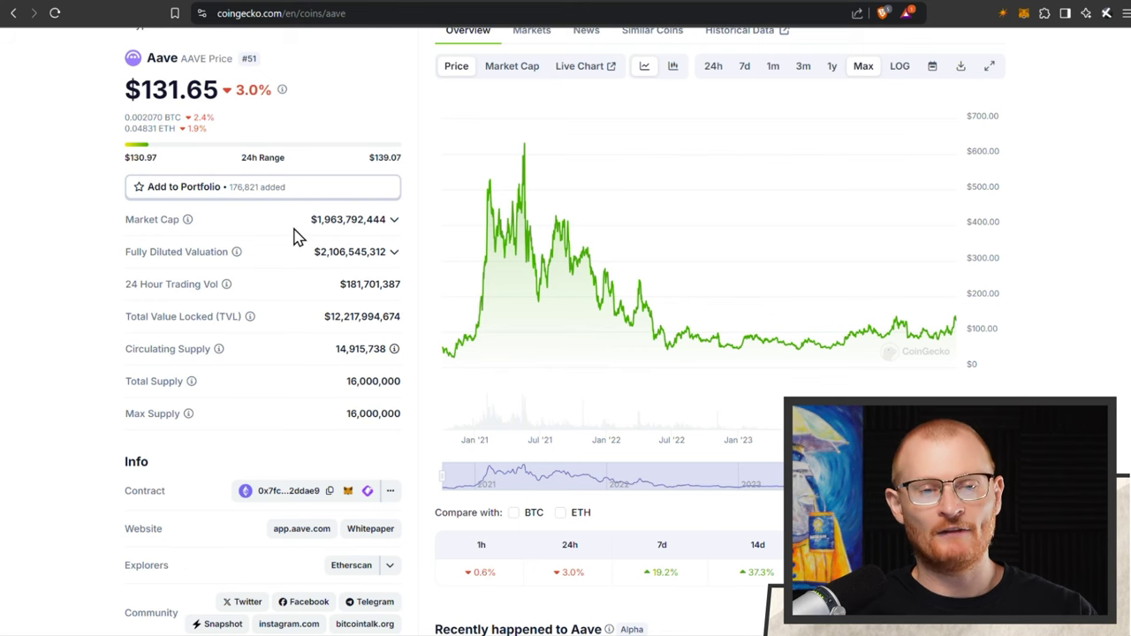
{"action": "scroll", "coordinate": [300, 238], "scroll_direction": "down", "scroll_amount": 5}
{"action": "scroll", "coordinate": [359, 352], "scroll_direction": "down", "scroll_amount": 4}
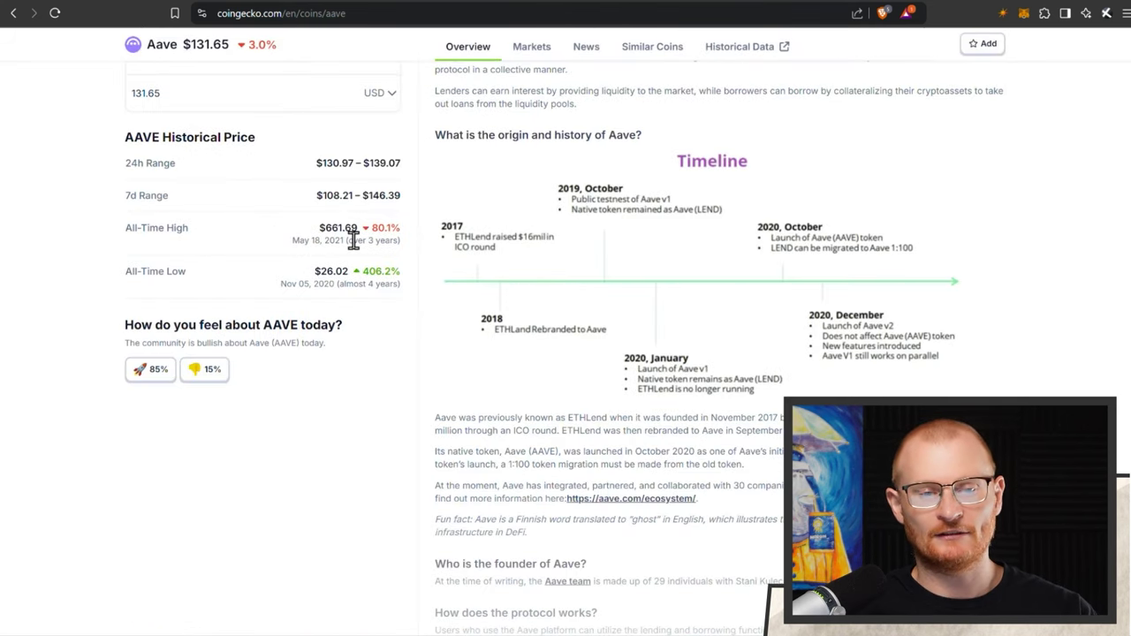
{"action": "scroll", "coordinate": [403, 301], "scroll_direction": "up", "scroll_amount": 10}
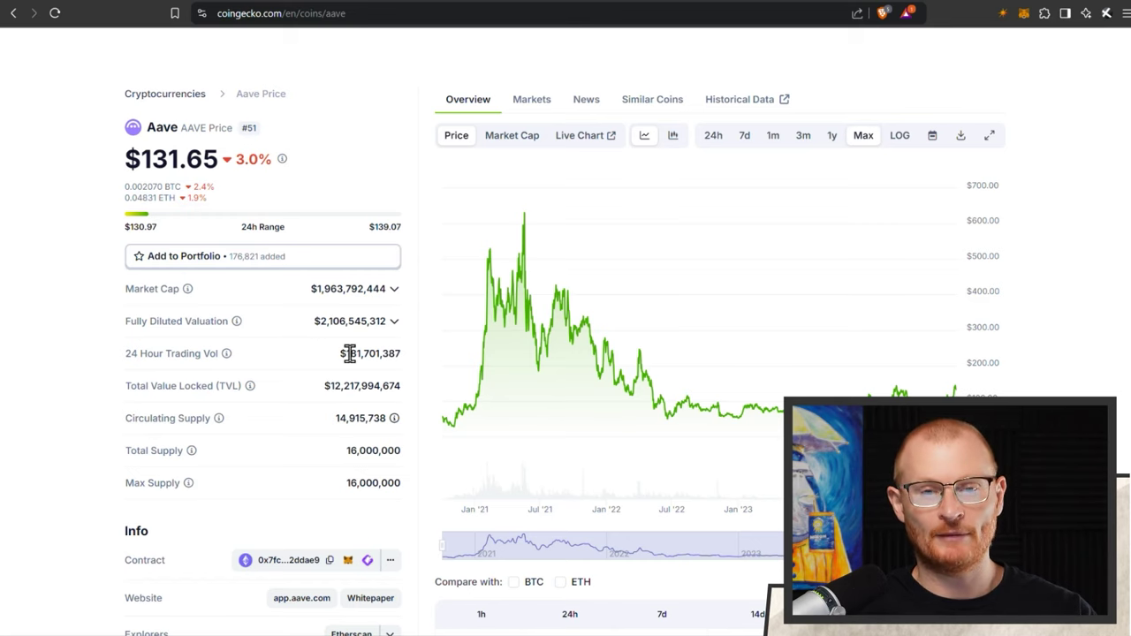
Switch Aave's chart to market cap over the last three months
{"action": "left_click", "coordinate": [513, 139]}
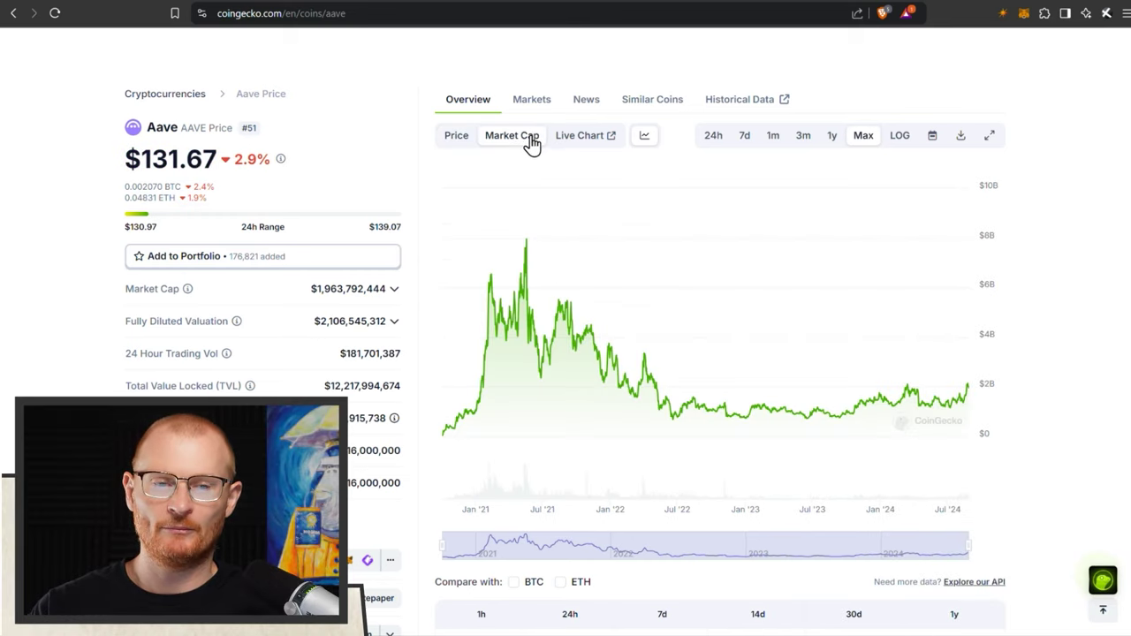
{"action": "mouse_move", "coordinate": [529, 249]}
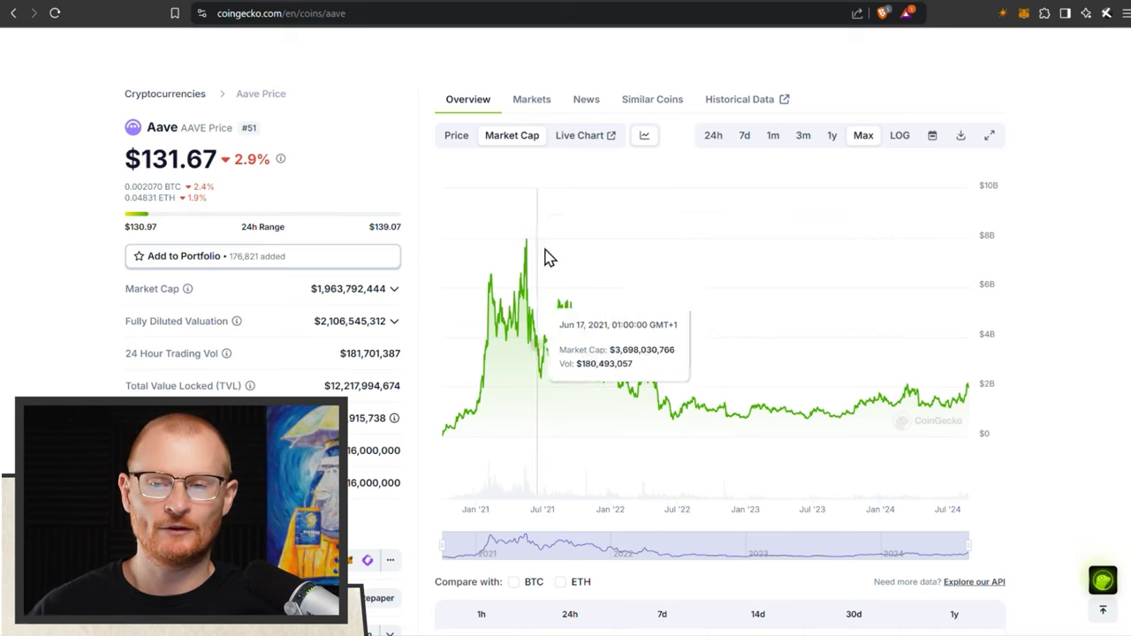
{"action": "scroll", "coordinate": [884, 415], "scroll_direction": "up", "scroll_amount": 2}
{"action": "scroll", "coordinate": [878, 403], "scroll_direction": "down", "scroll_amount": 2}
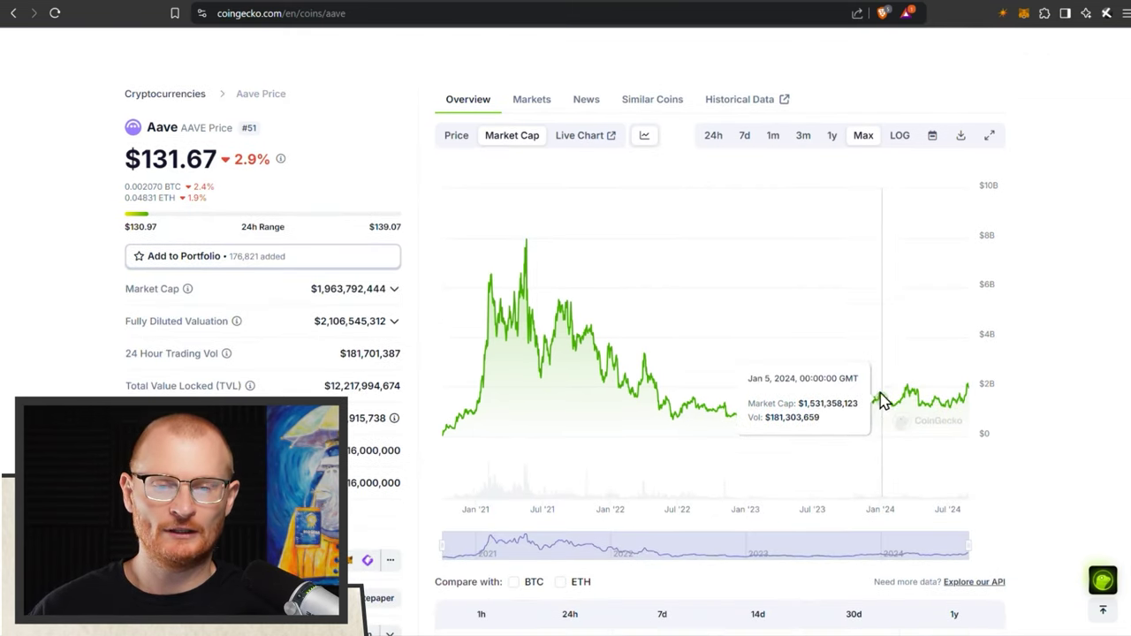
{"action": "left_click", "coordinate": [802, 137]}
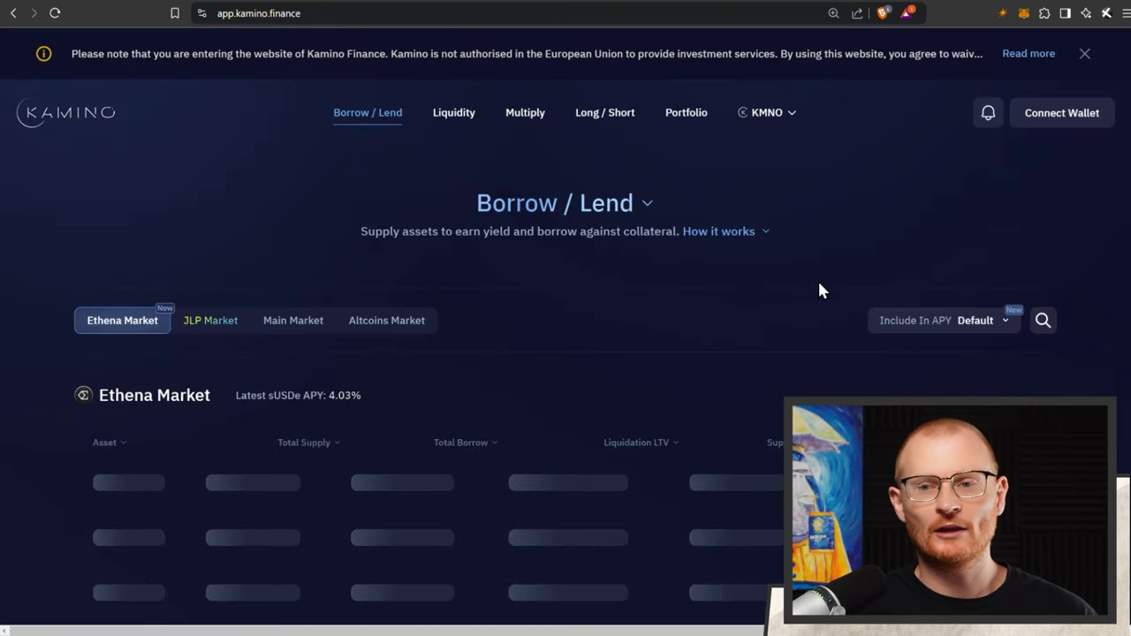
Connect the Solflare wallet to Kamino and open the KMNO Governance & Staking page
{"action": "left_click", "coordinate": [1065, 116]}
{"action": "left_click", "coordinate": [951, 198]}
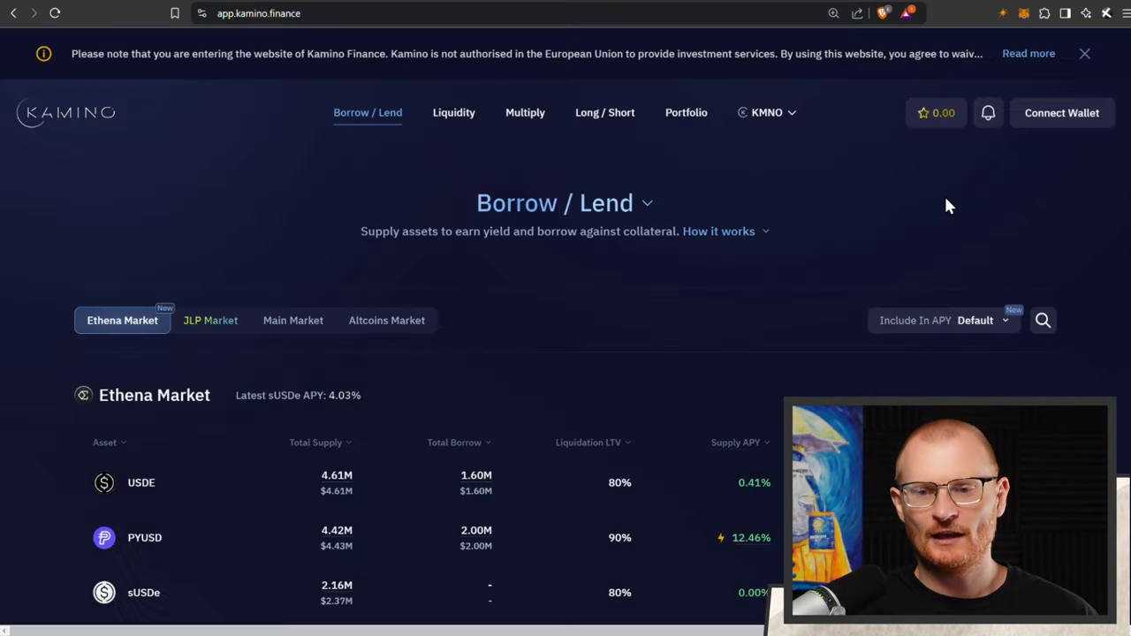
{"action": "mouse_move", "coordinate": [776, 124]}
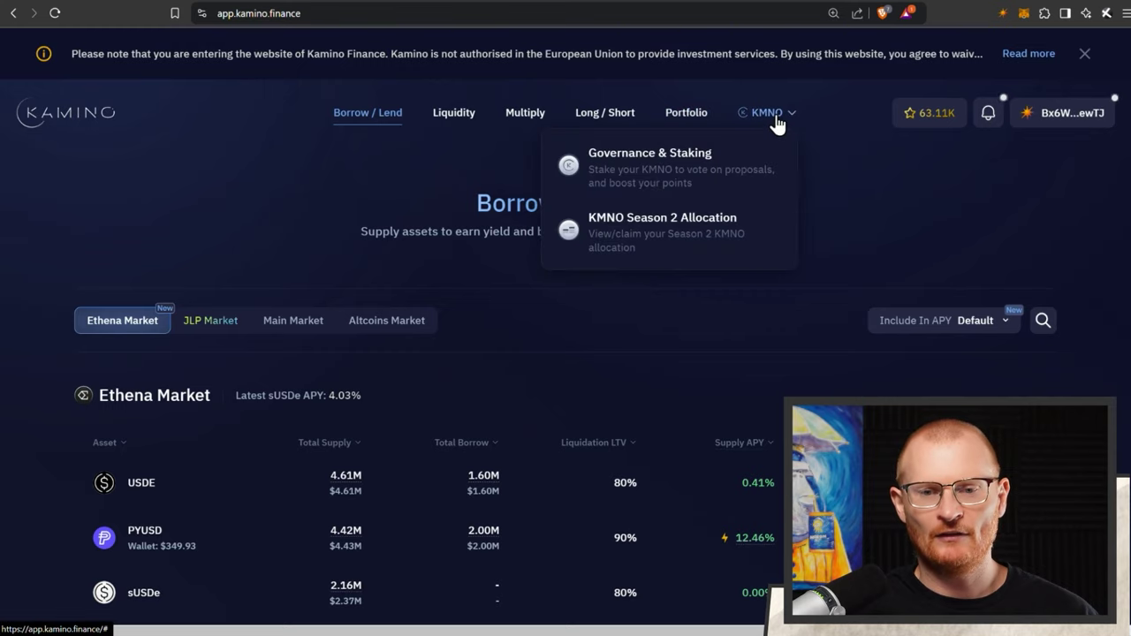
{"action": "left_click", "coordinate": [753, 154]}
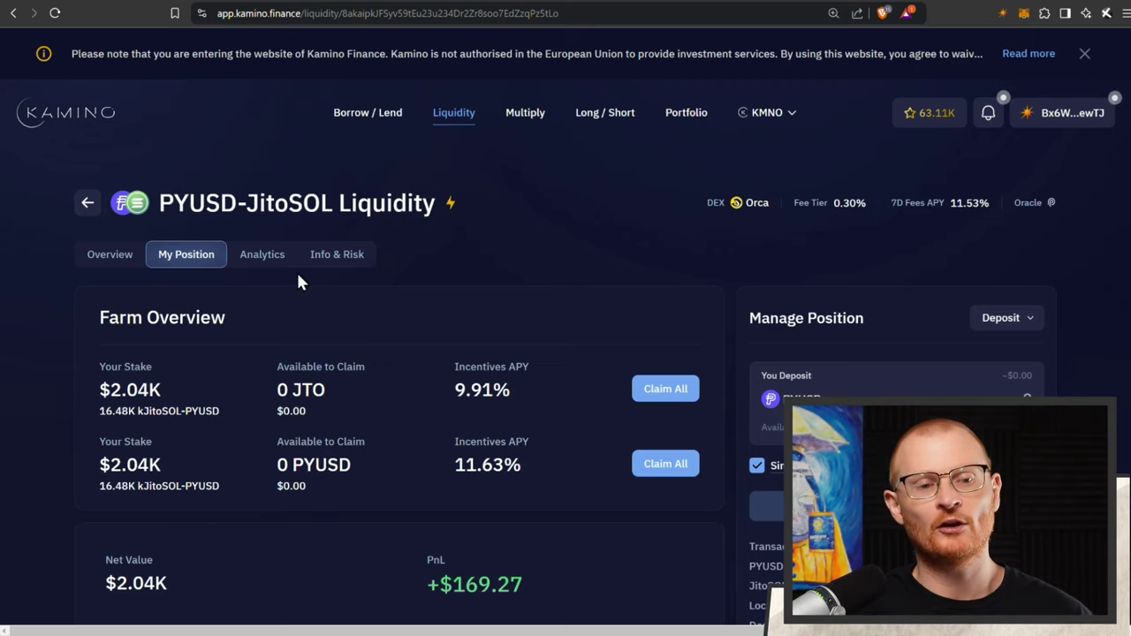
View the PYUSD-JitoSOL vault's analytics over a 7-day period
{"action": "left_click", "coordinate": [268, 258]}
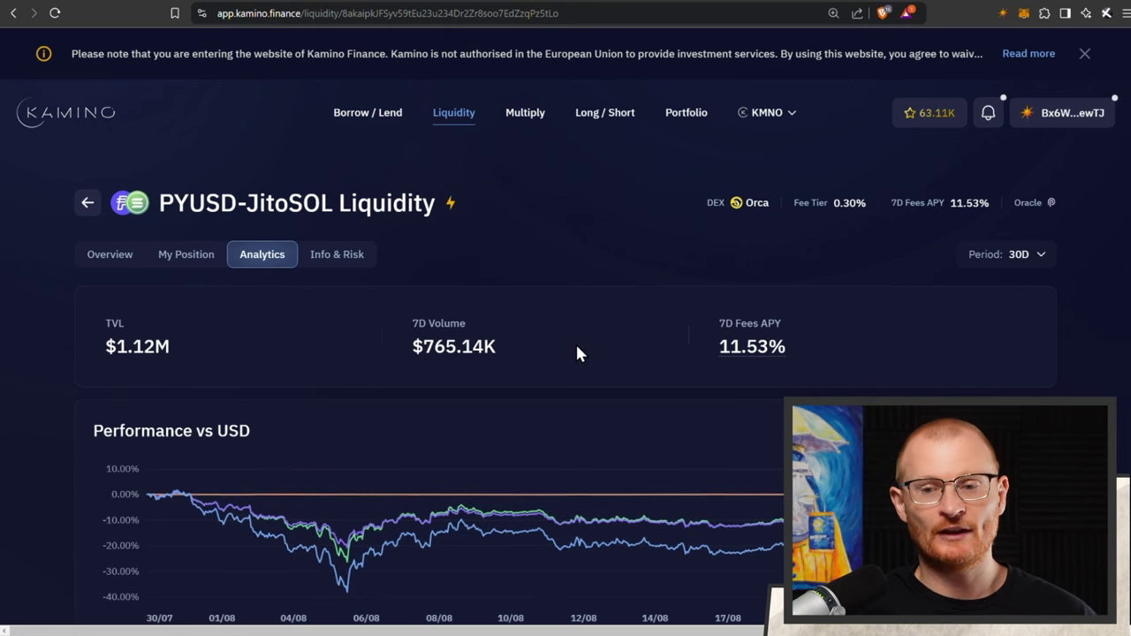
{"action": "scroll", "coordinate": [575, 342], "scroll_direction": "down", "scroll_amount": 4}
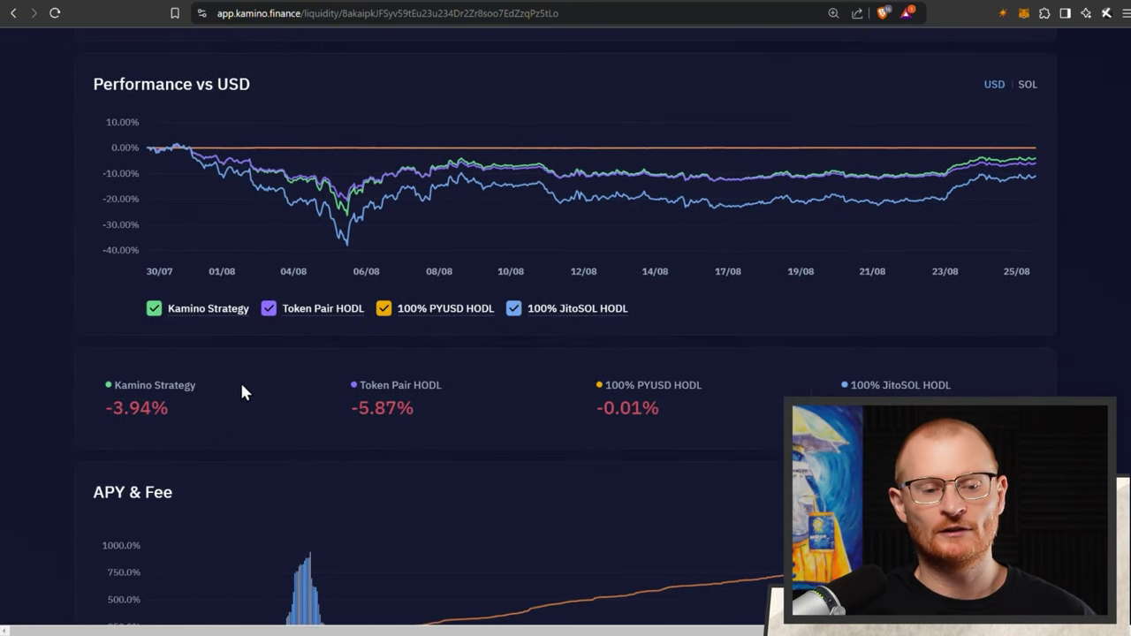
{"action": "scroll", "coordinate": [295, 407], "scroll_direction": "up", "scroll_amount": 3}
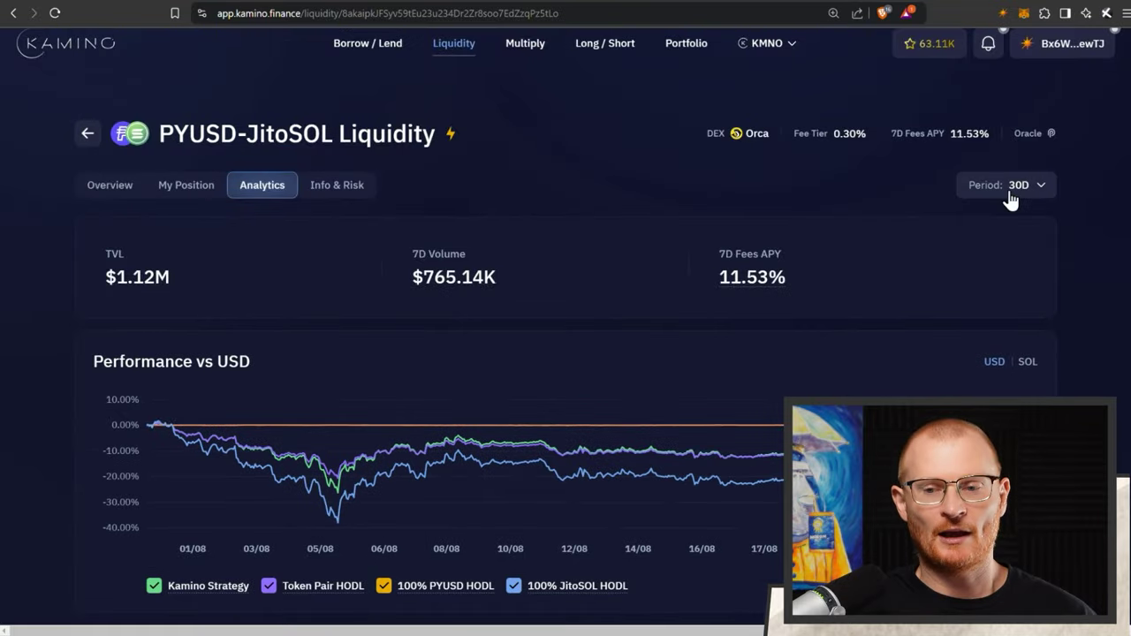
{"action": "left_click", "coordinate": [1024, 188]}
{"action": "left_click", "coordinate": [1007, 221]}
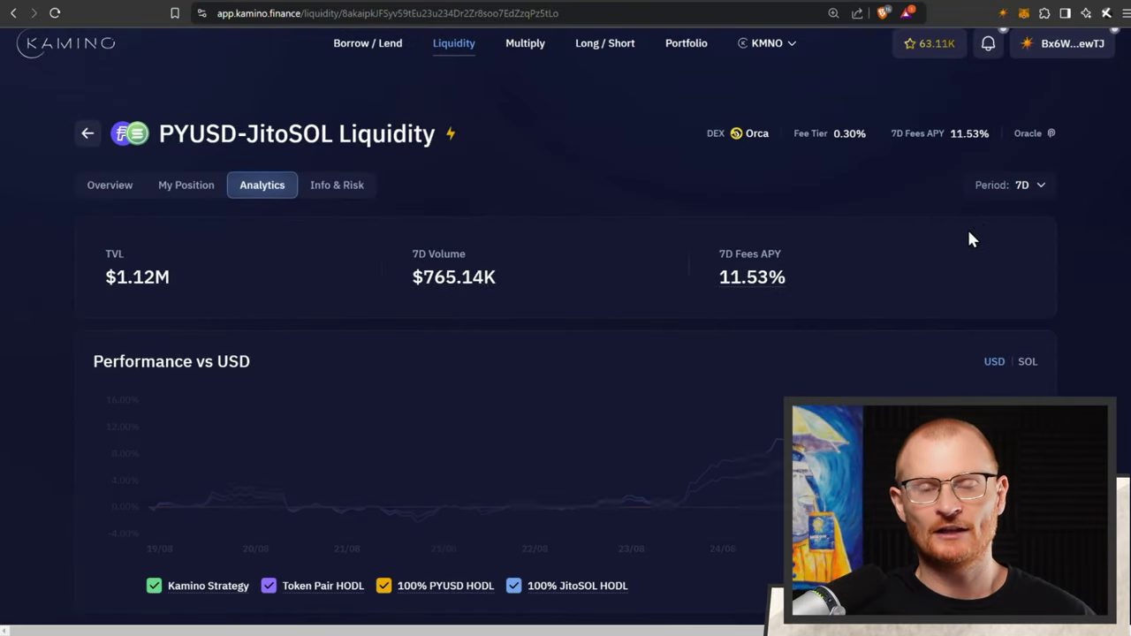
{"action": "scroll", "coordinate": [891, 287], "scroll_direction": "down", "scroll_amount": 2}
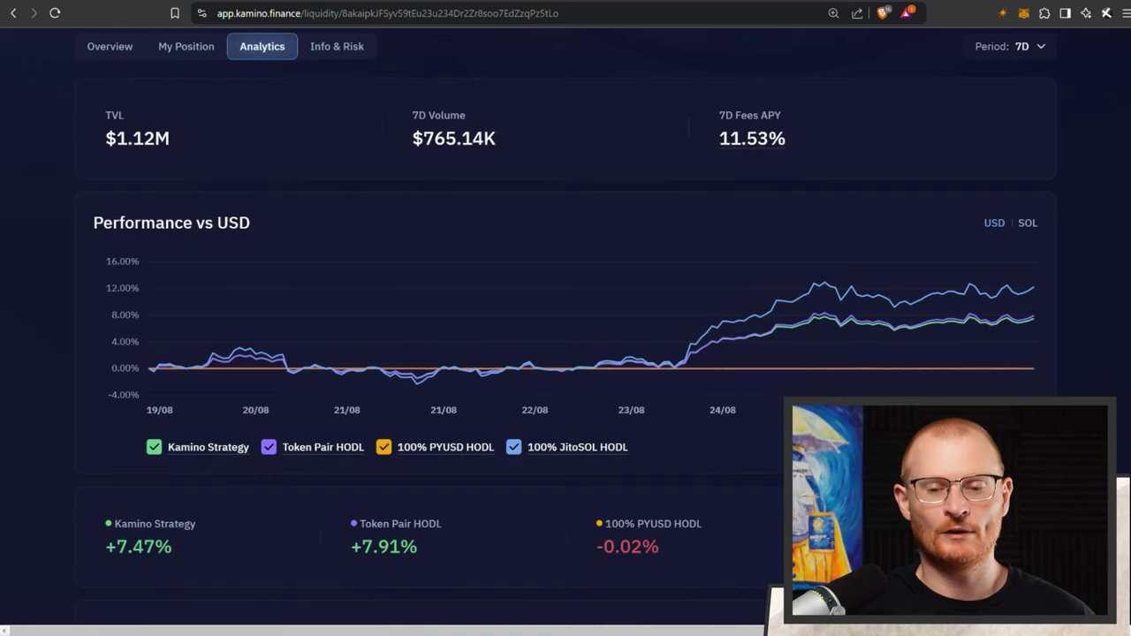
Return the analytics to 30 days: Strategy -3.94% versus JitoSOL HODL -10.79%
{"action": "scroll", "coordinate": [565, 353], "scroll_direction": "down", "scroll_amount": 3}
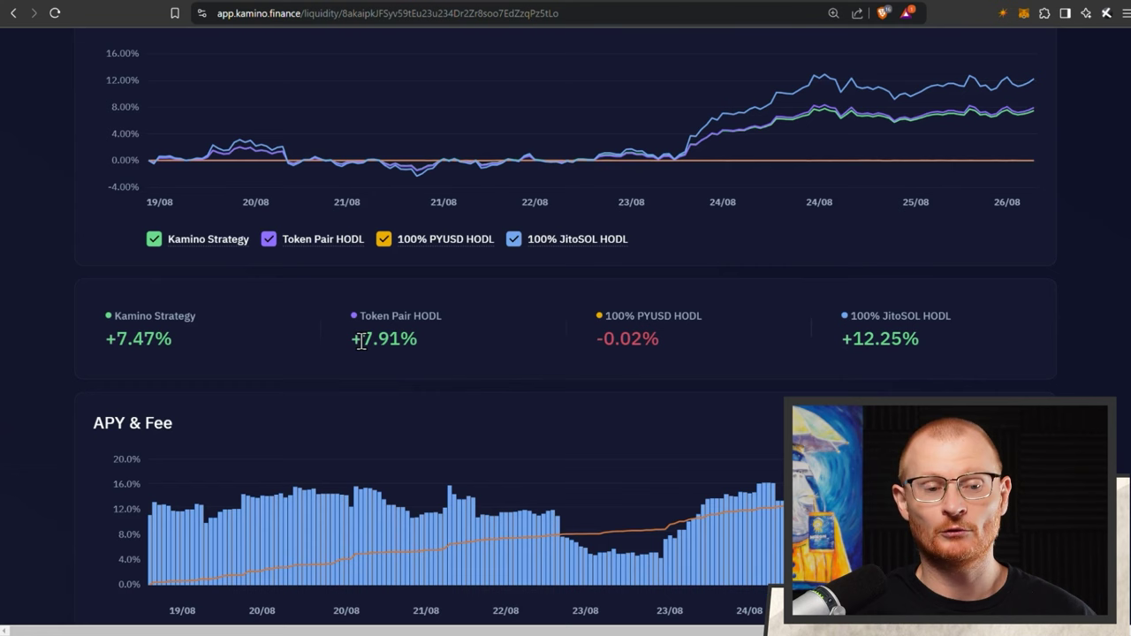
{"action": "scroll", "coordinate": [827, 265], "scroll_direction": "up", "scroll_amount": 3}
{"action": "left_click", "coordinate": [1018, 124]}
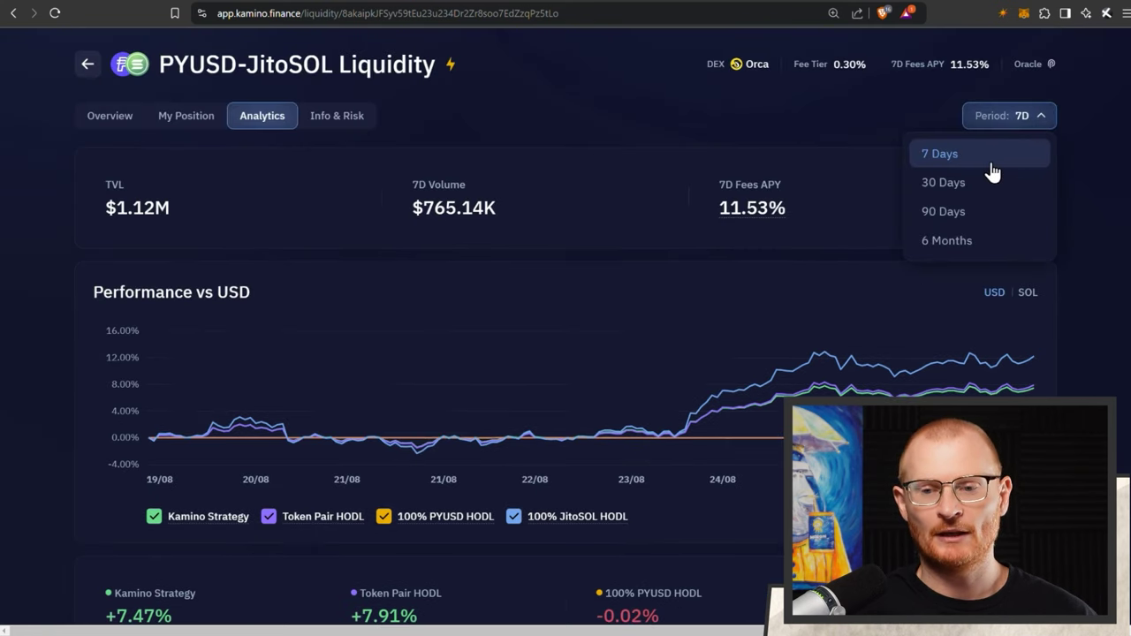
{"action": "left_click", "coordinate": [959, 184]}
{"action": "scroll", "coordinate": [1027, 323], "scroll_direction": "down", "scroll_amount": 4}
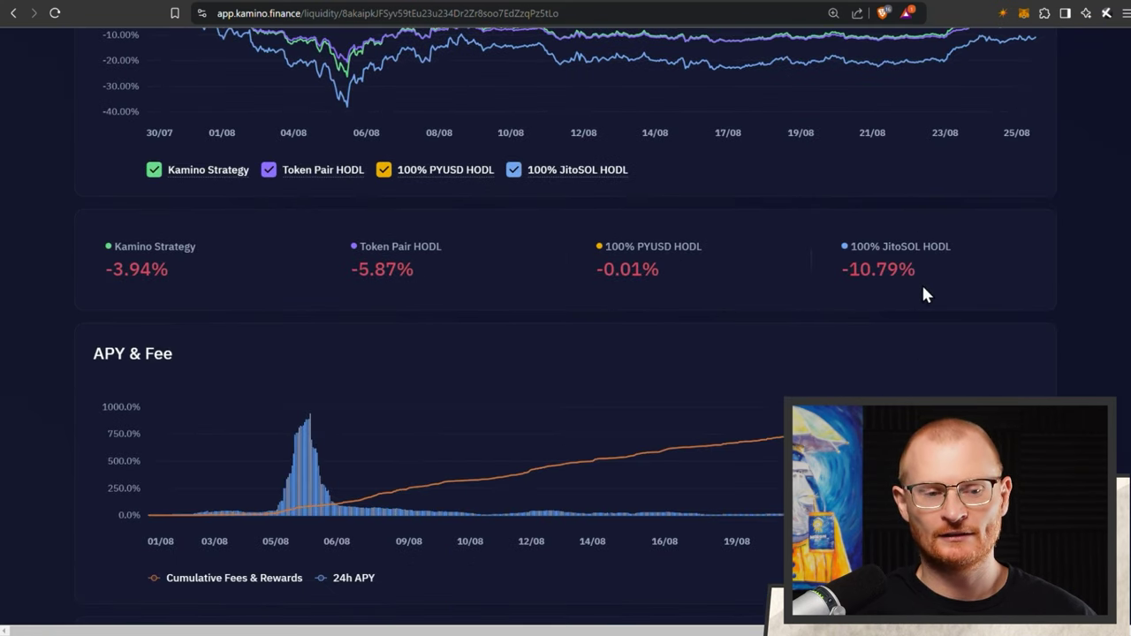
Review the PYUSD-JitoSOL position, then open the KMNO-PYUSD vault from the Liquidity list
{"action": "scroll", "coordinate": [185, 271], "scroll_direction": "up", "scroll_amount": 5}
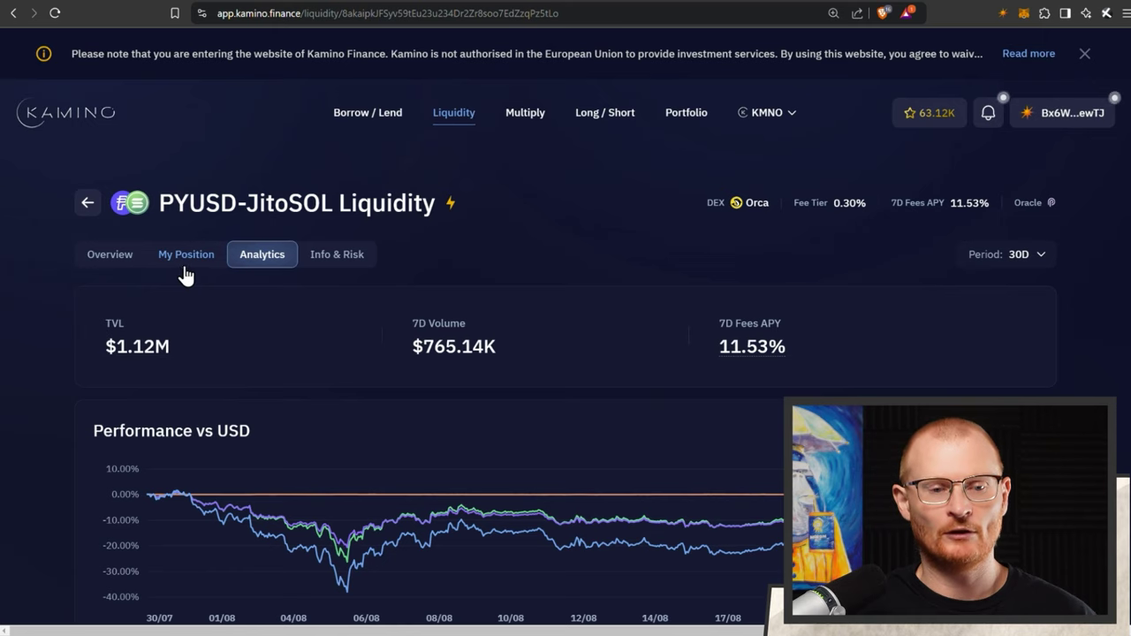
{"action": "left_click", "coordinate": [186, 256]}
{"action": "scroll", "coordinate": [252, 318], "scroll_direction": "down", "scroll_amount": 5}
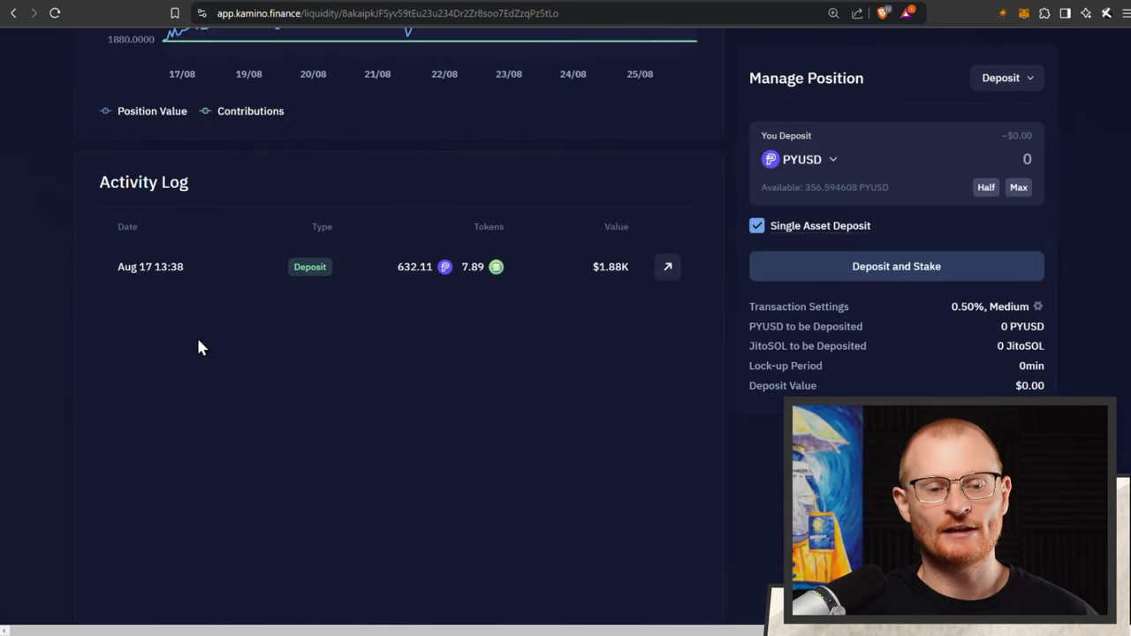
{"action": "scroll", "coordinate": [246, 191], "scroll_direction": "up", "scroll_amount": 10}
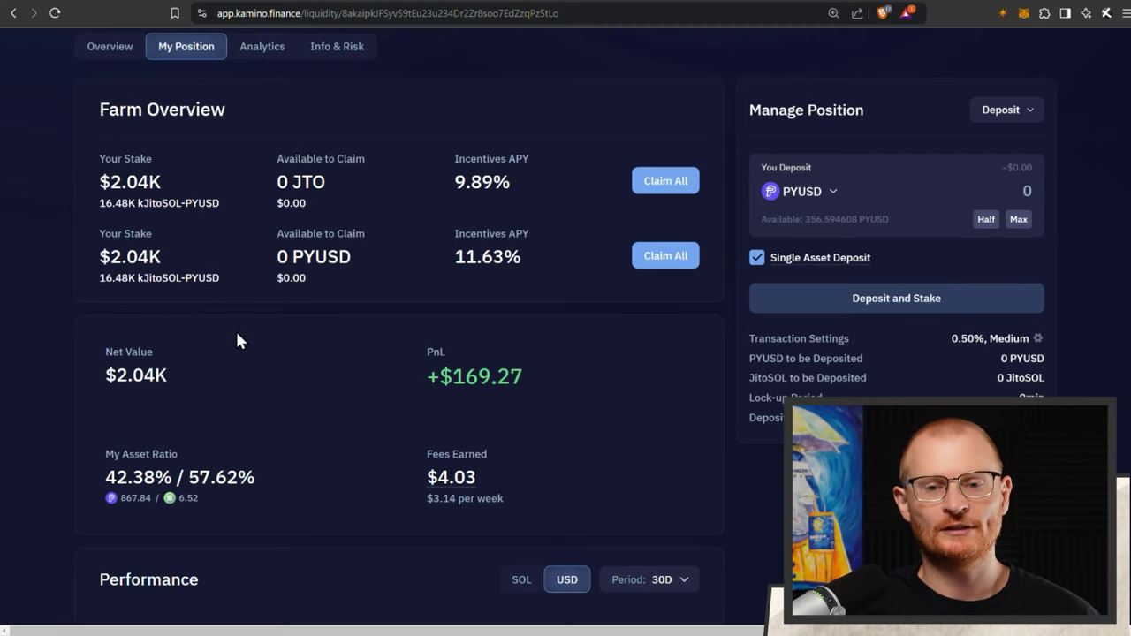
{"action": "scroll", "coordinate": [404, 181], "scroll_direction": "up", "scroll_amount": 3}
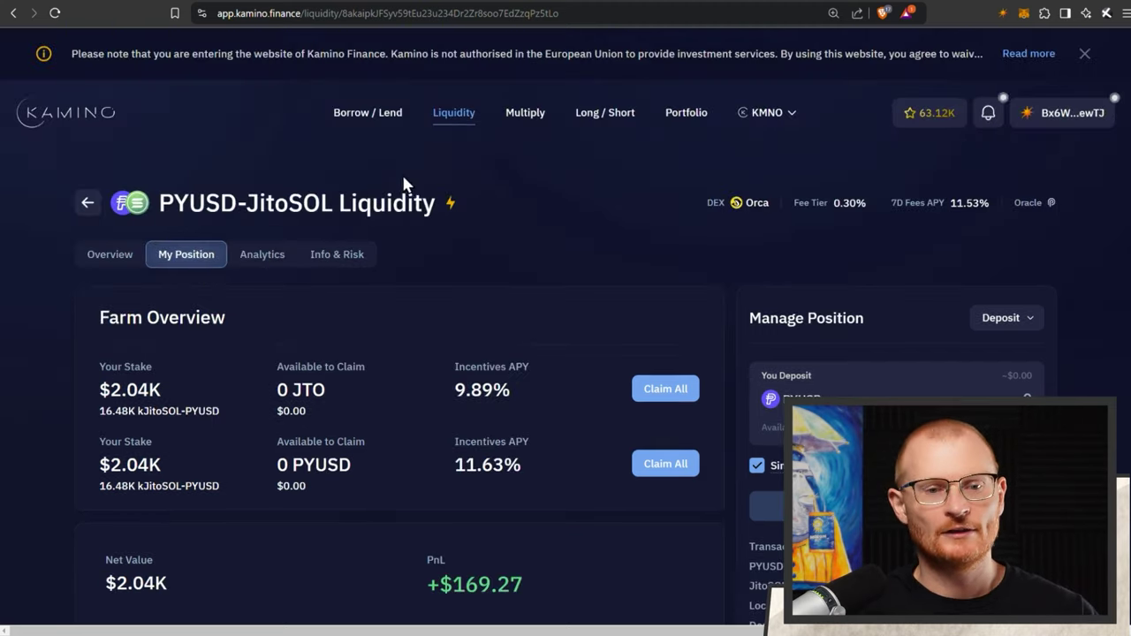
{"action": "left_click", "coordinate": [449, 124]}
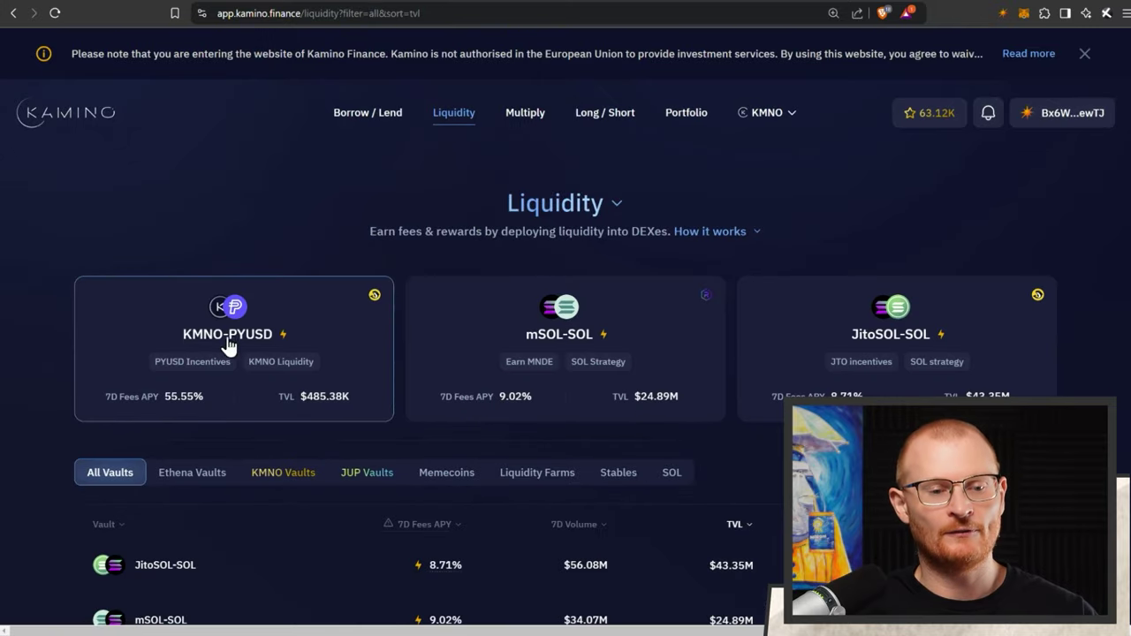
{"action": "left_click", "coordinate": [228, 345]}
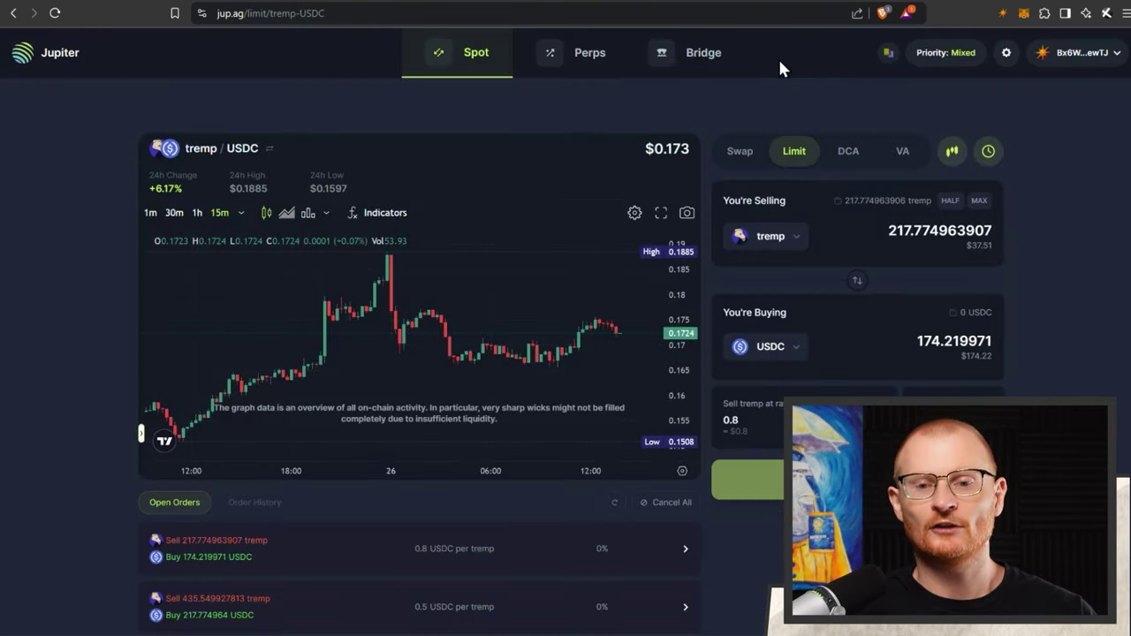
Swap 150 PYUSD for about 2,537 KMNO, bringing KMNO to 3,140.50
{"action": "left_click", "coordinate": [741, 152]}
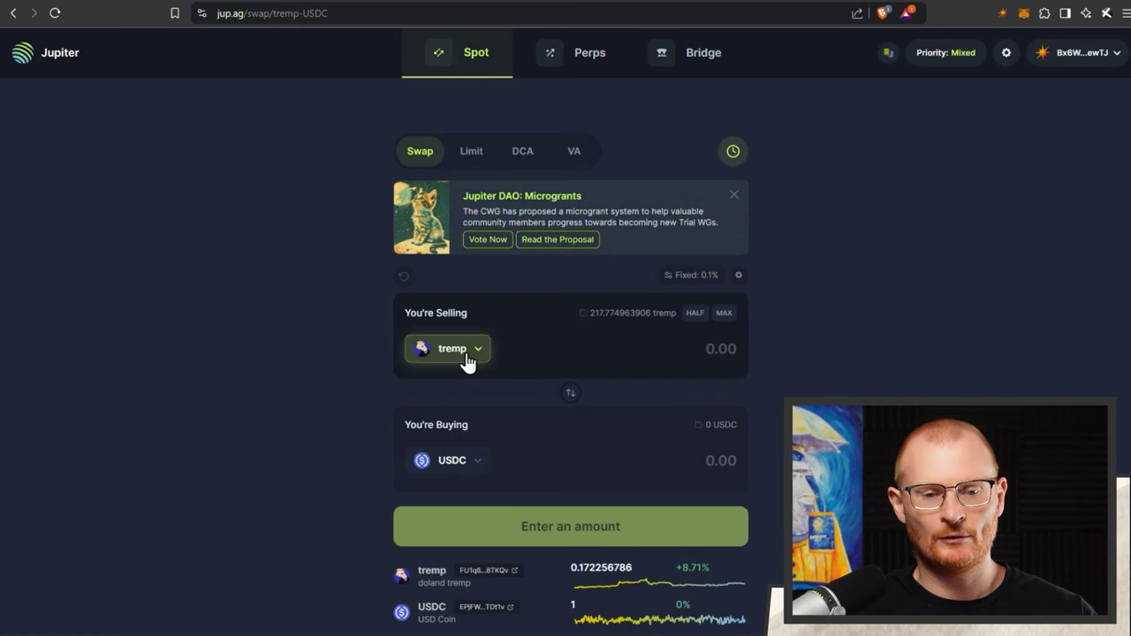
{"action": "left_click", "coordinate": [473, 364]}
{"action": "left_click", "coordinate": [536, 187]}
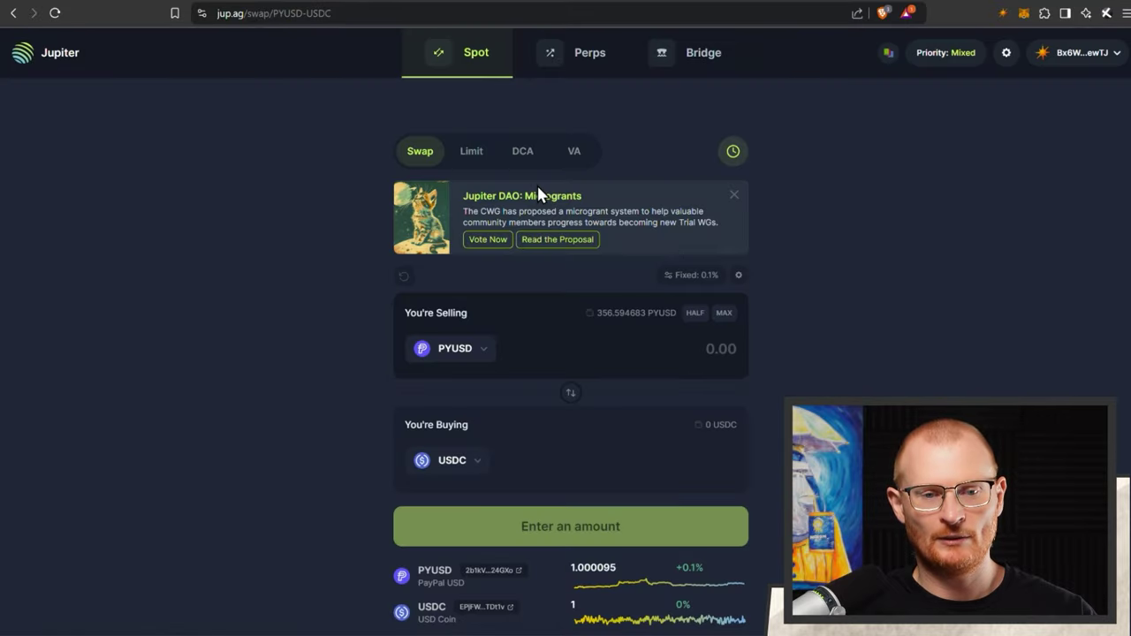
{"action": "left_click", "coordinate": [447, 461]}
{"action": "left_click", "coordinate": [515, 180]}
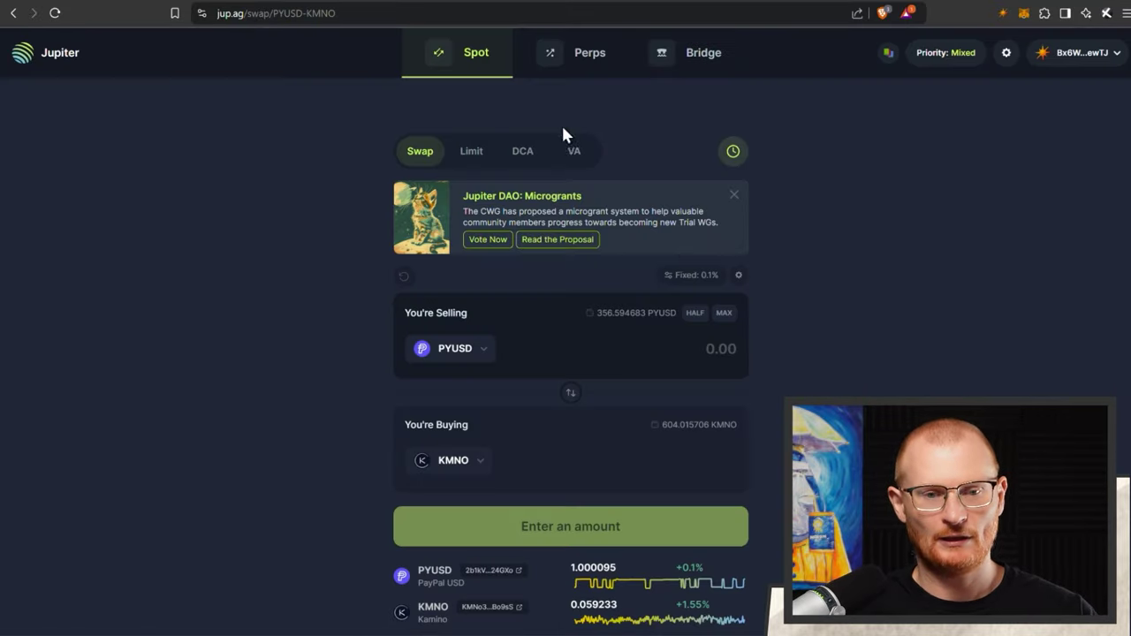
{"action": "left_click", "coordinate": [703, 352]}
{"action": "type", "text": "150"}
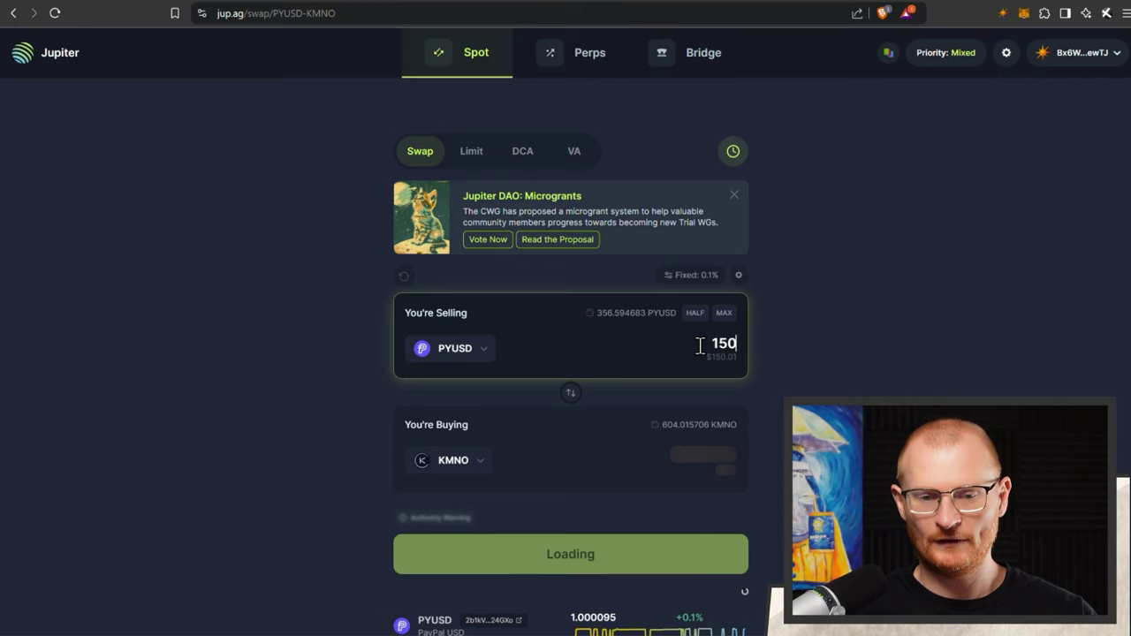
{"action": "left_click", "coordinate": [603, 562]}
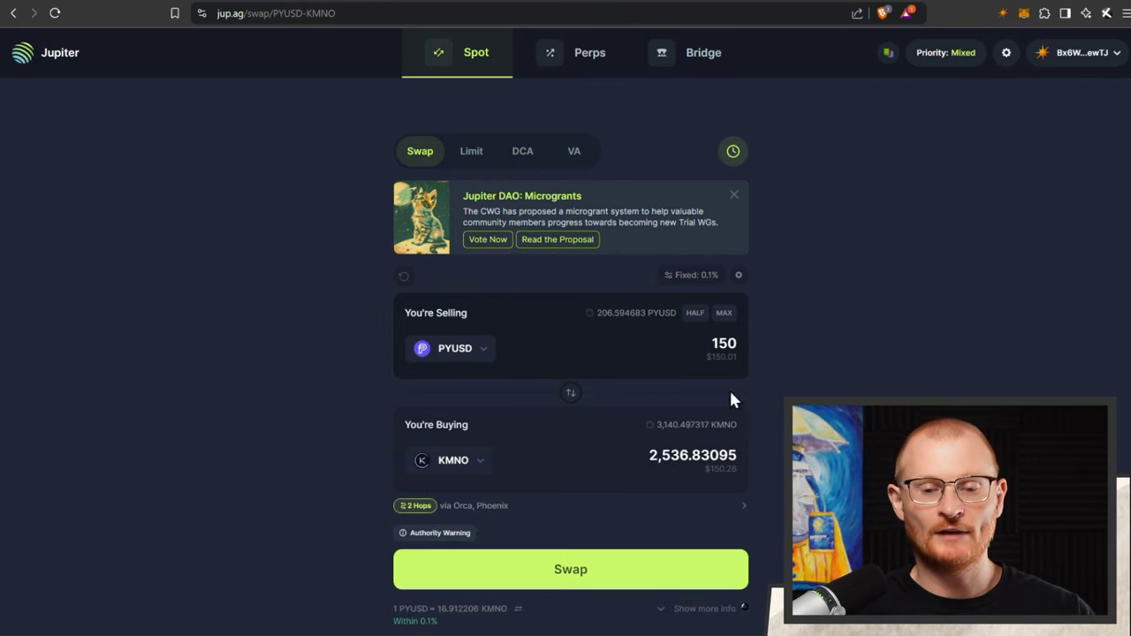
Switch Jupiter to limit orders and open Phoenix's SOL/USDC market in a new tab
{"action": "left_click", "coordinate": [474, 157]}
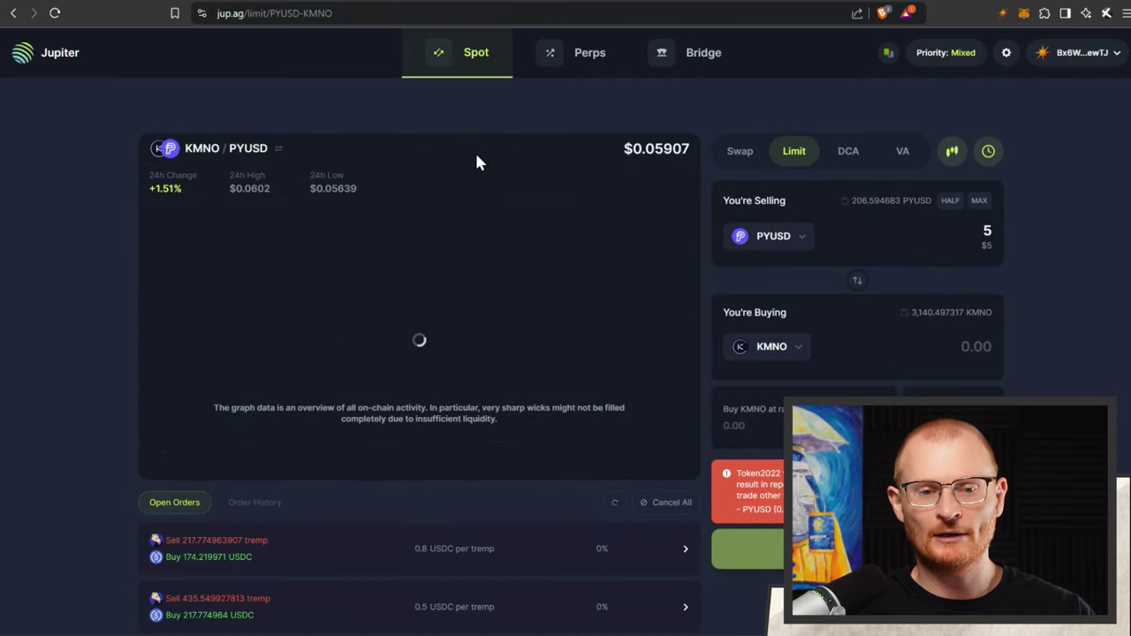
{"action": "key", "text": "ctrl+t"}
{"action": "type", "text": "phone"}
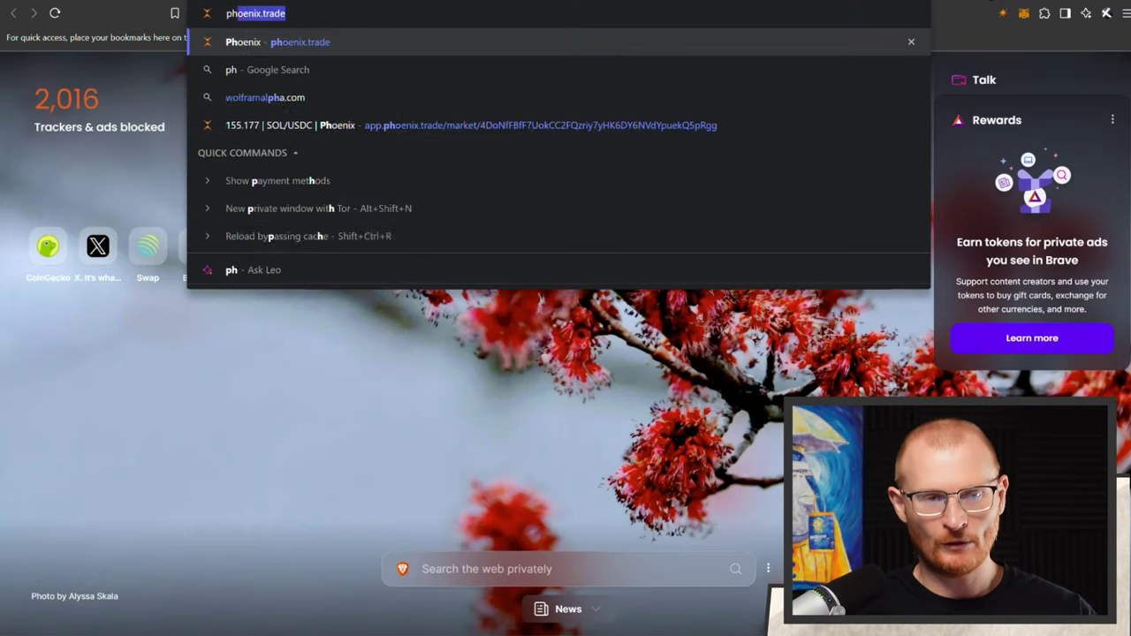
{"action": "key", "text": "BackSpace"}
{"action": "type", "text": "e"}
{"action": "key", "text": "BackSpace"}
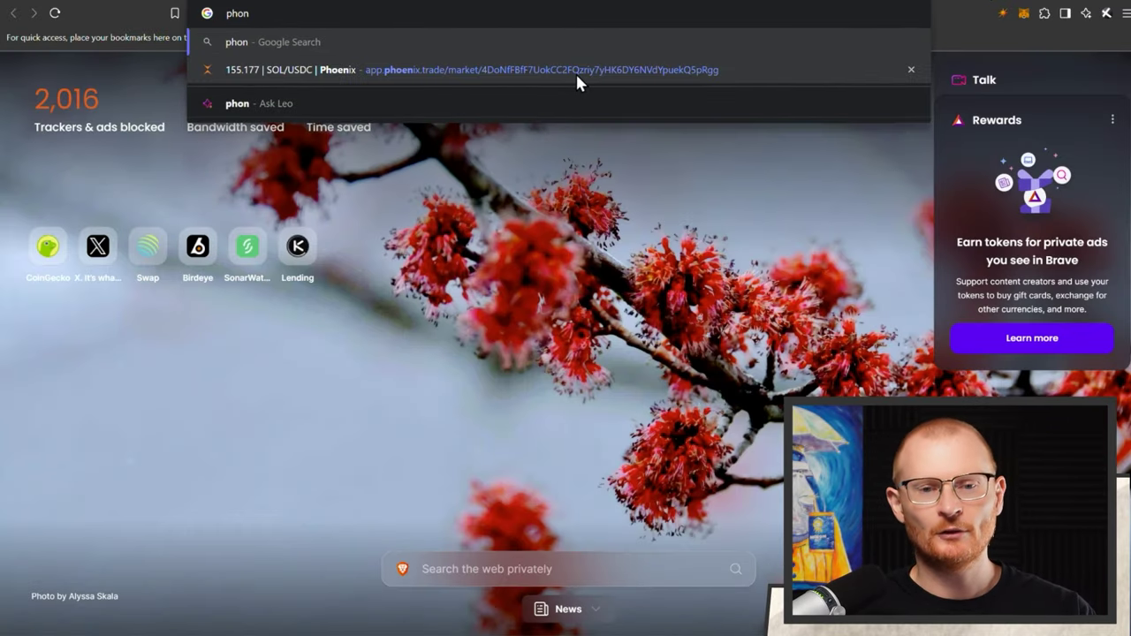
{"action": "left_click", "coordinate": [576, 71]}
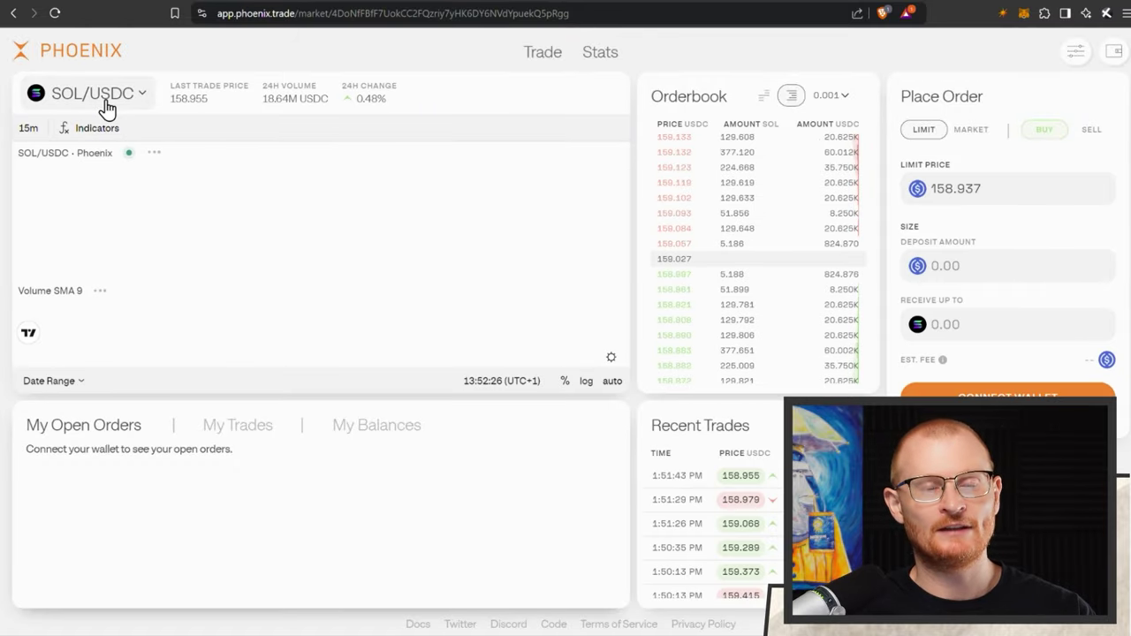
Browse the Phoenix markets list from the SOL/USDC market dropdown
{"action": "left_click", "coordinate": [121, 98]}
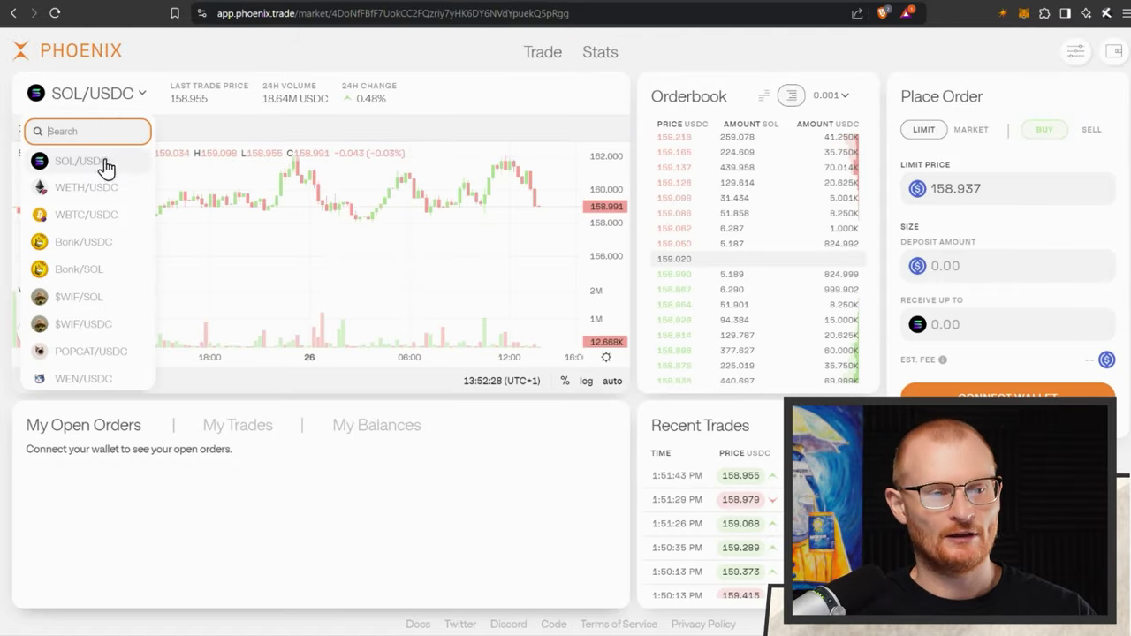
{"action": "scroll", "coordinate": [97, 272], "scroll_direction": "down", "scroll_amount": 5}
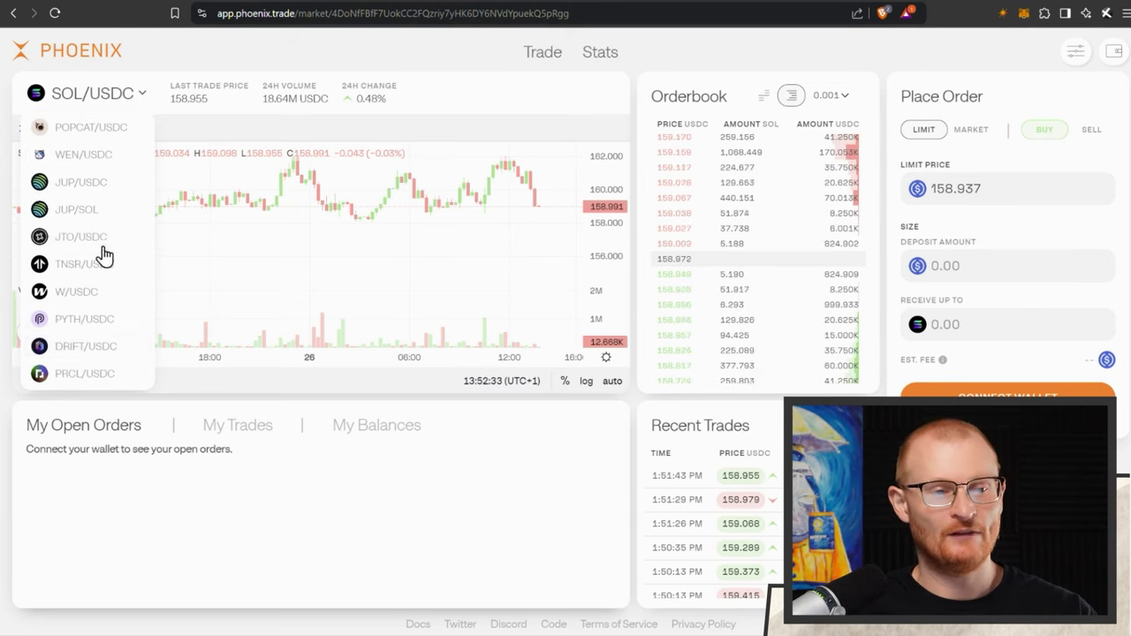
{"action": "scroll", "coordinate": [100, 256], "scroll_direction": "up", "scroll_amount": 5}
{"action": "left_click", "coordinate": [186, 244]}
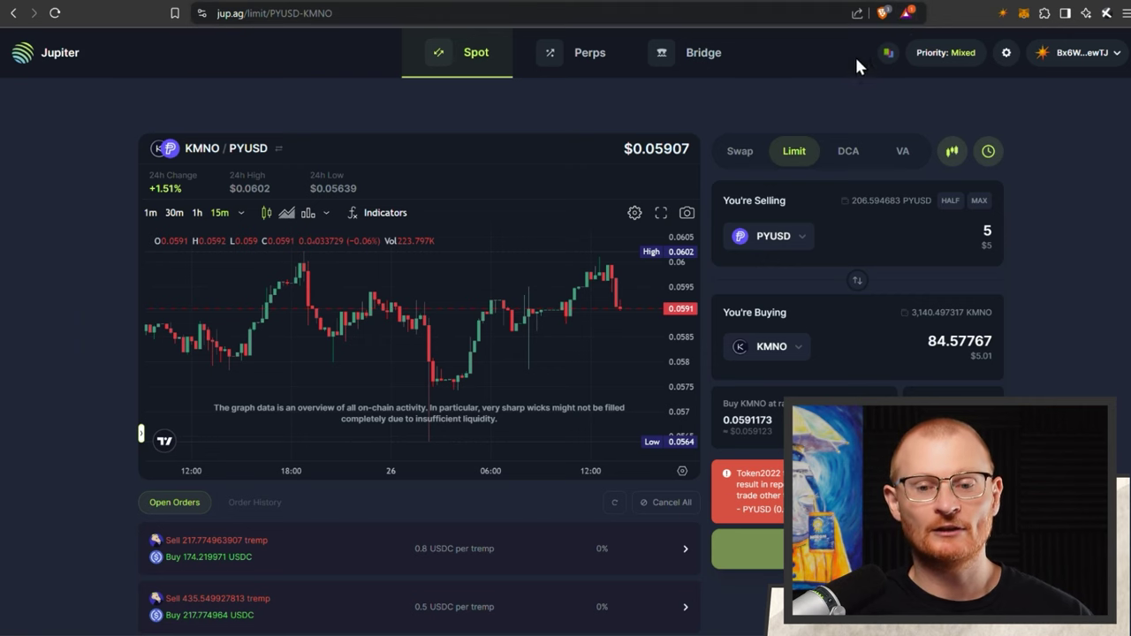
Limit-sell 1,570.25 KMNO for USDC at 0.08 each, about 125.62 USDC
{"action": "left_click", "coordinate": [858, 281]}
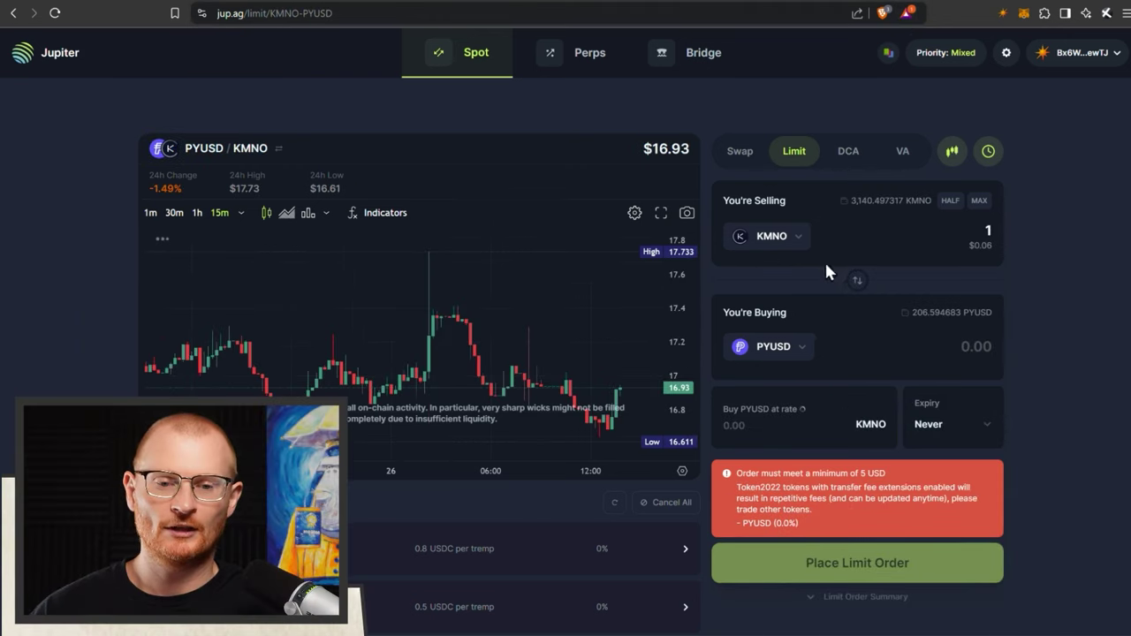
{"action": "left_click", "coordinate": [773, 347]}
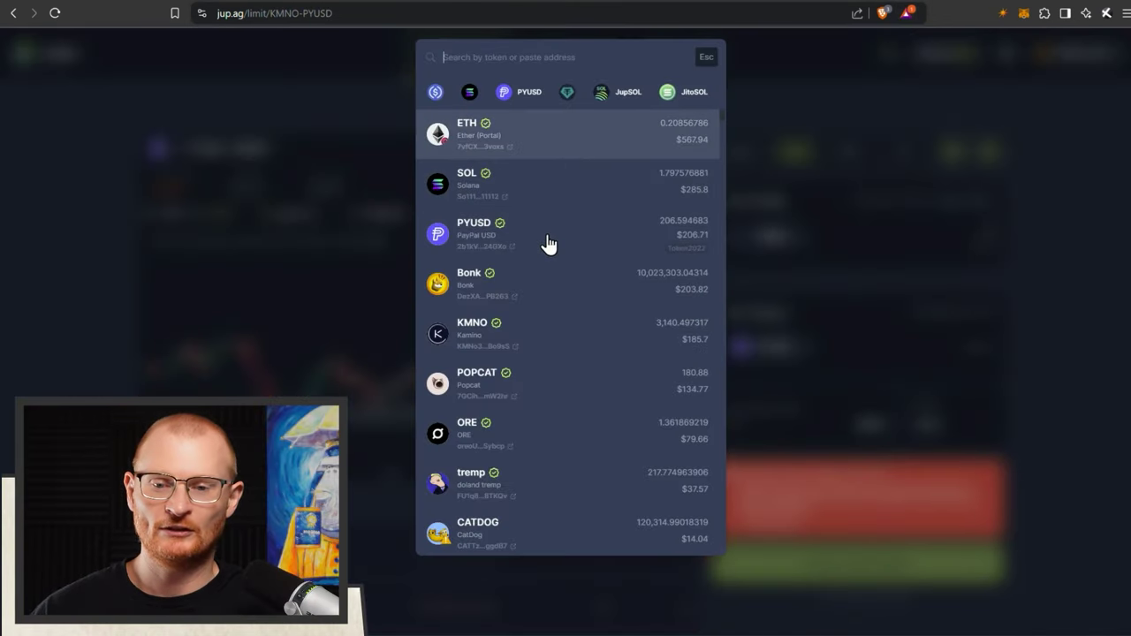
{"action": "left_click", "coordinate": [433, 90]}
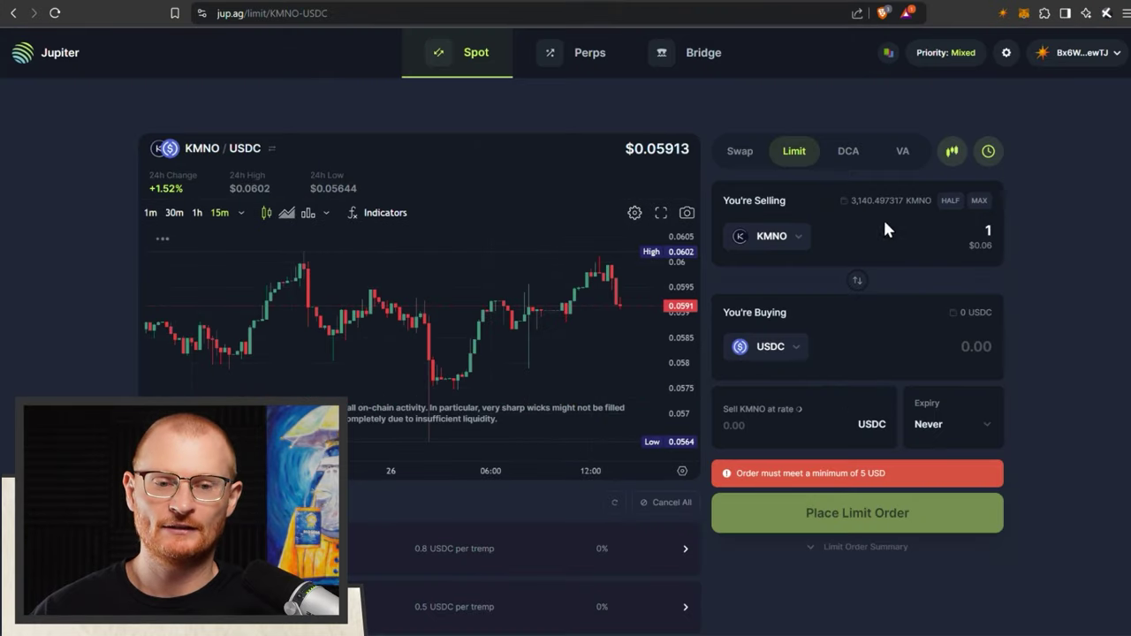
{"action": "left_click", "coordinate": [950, 202]}
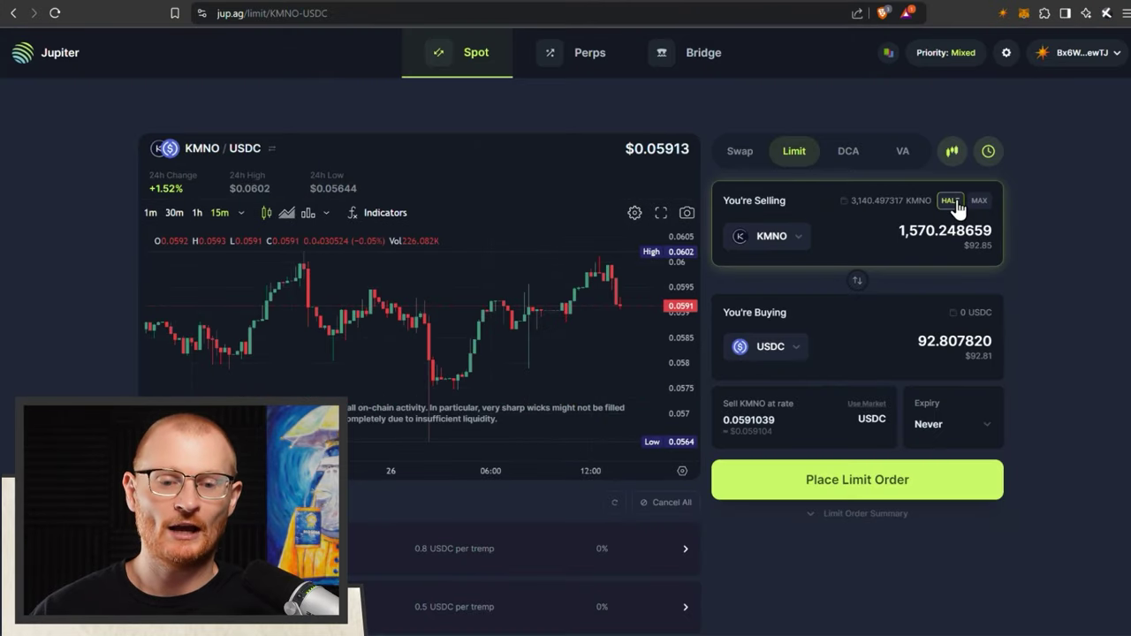
{"action": "double_click", "coordinate": [736, 420]}
{"action": "type", "text": "08"}
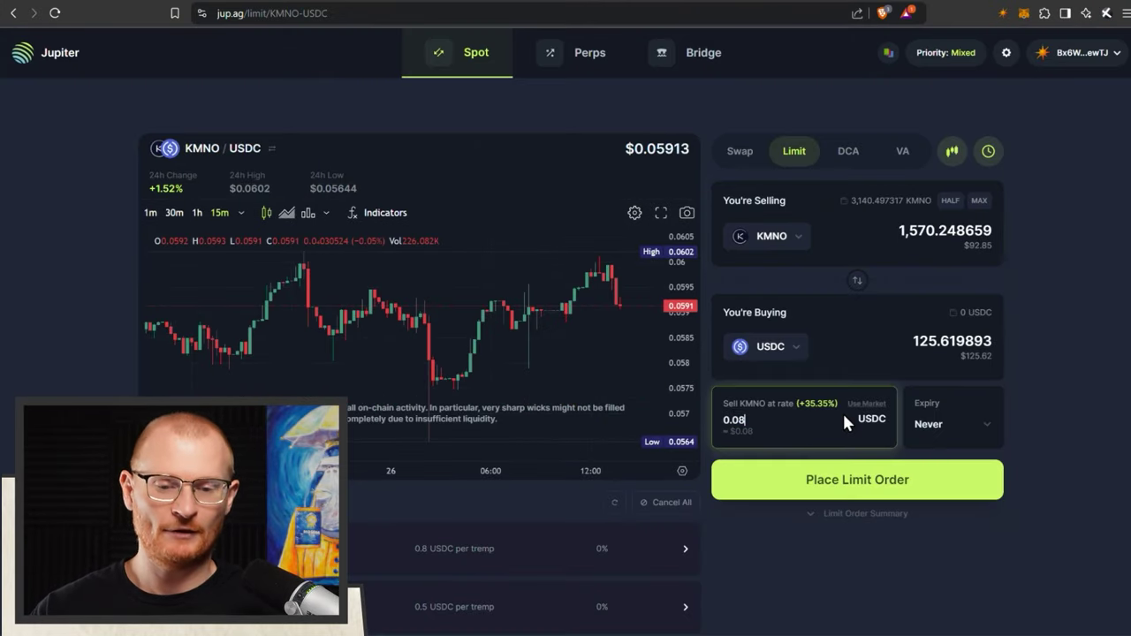
{"action": "left_click", "coordinate": [828, 468]}
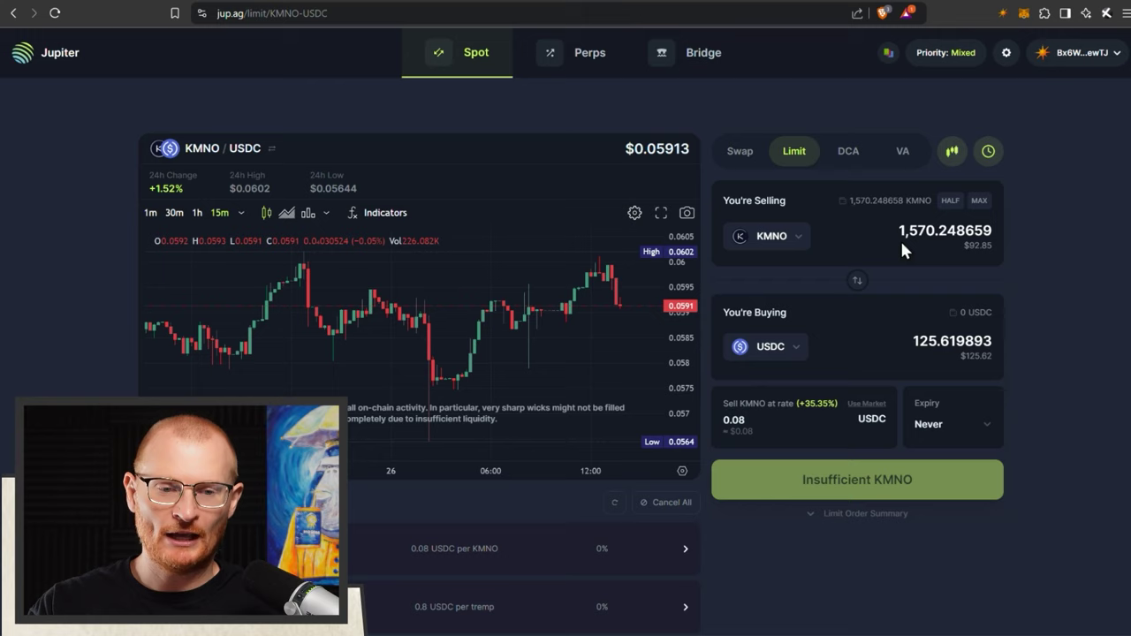
Place a limit order selling half the remaining KMNO at 0.11 USDC
{"action": "left_click", "coordinate": [950, 201]}
{"action": "double_click", "coordinate": [774, 416]}
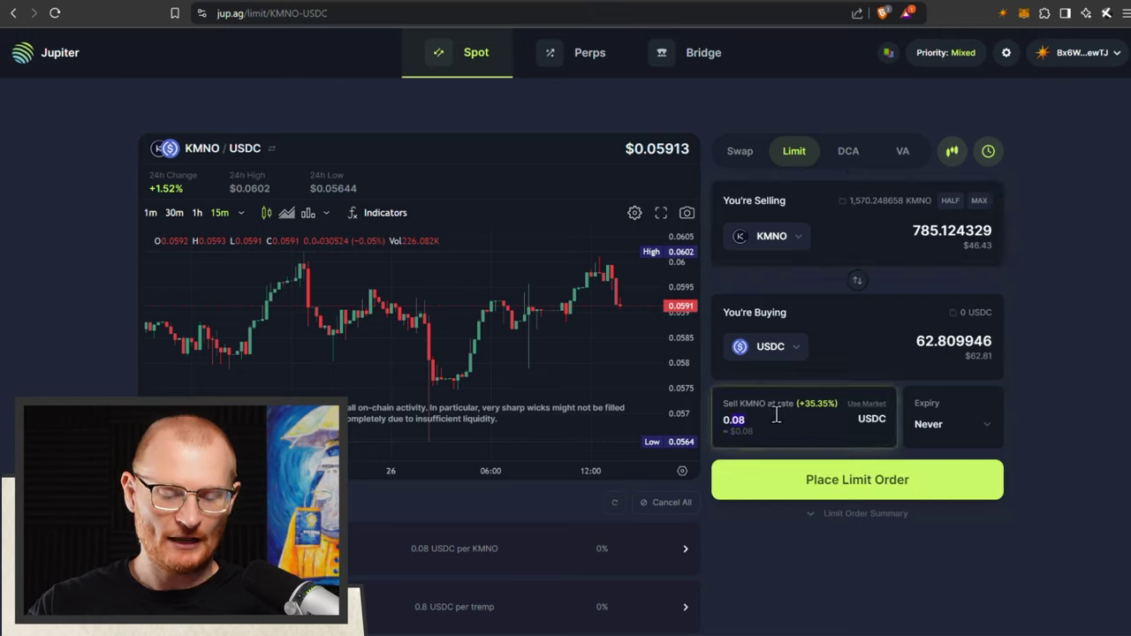
{"action": "type", "text": "0.11"}
{"action": "key", "text": "Return"}
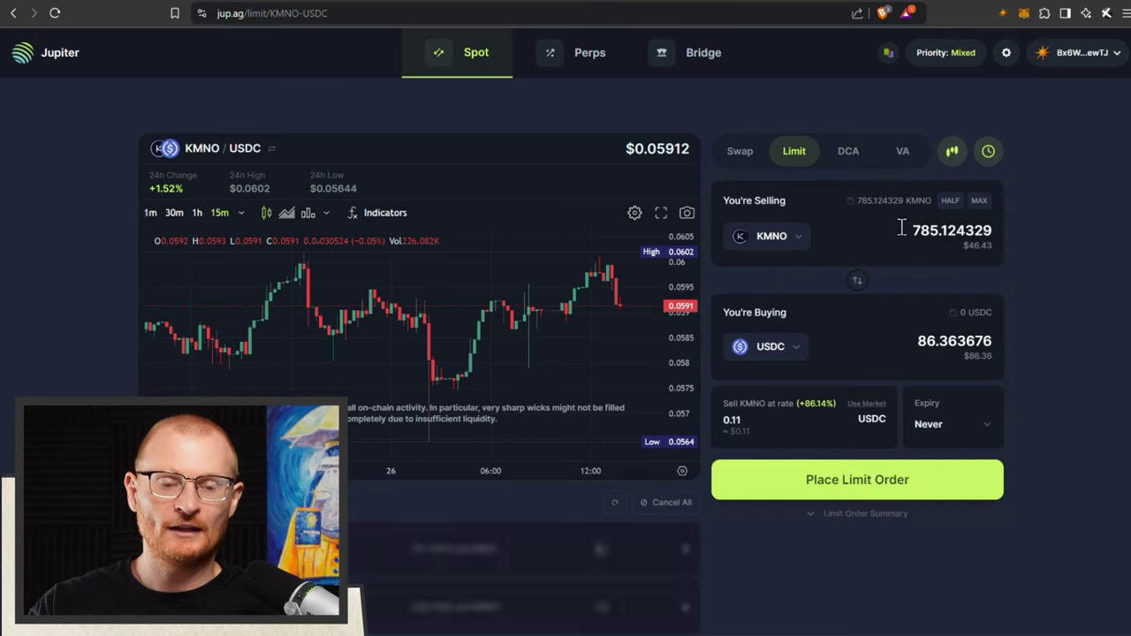
Place another 785.124329 KMNO sell order at 0.2 USDC
{"action": "left_click", "coordinate": [732, 420]}
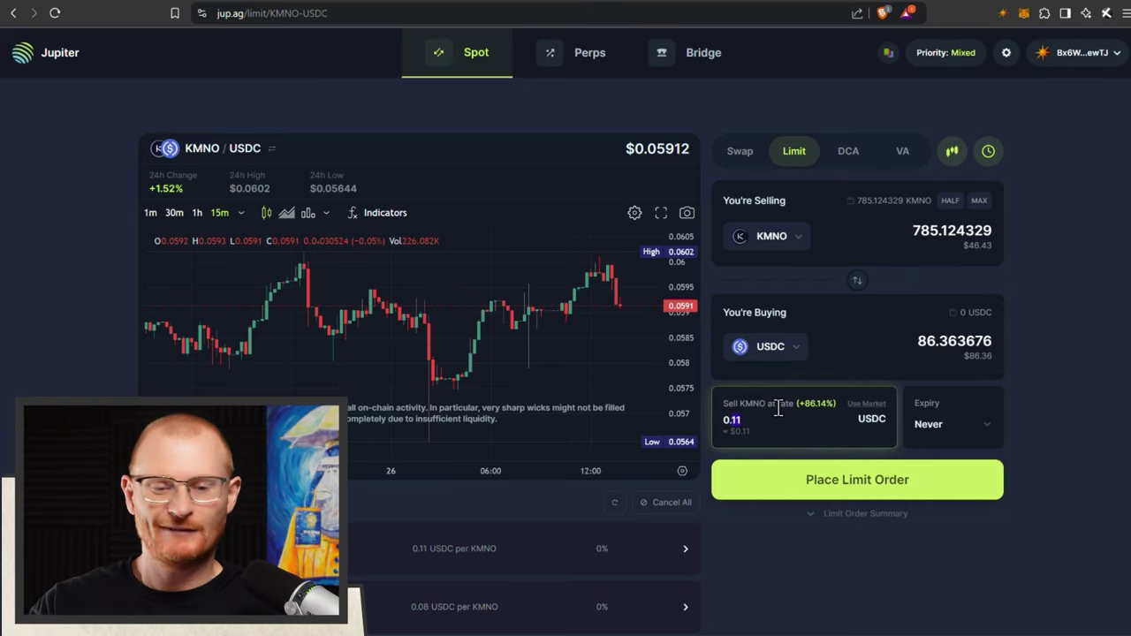
{"action": "type", "text": "0.2"}
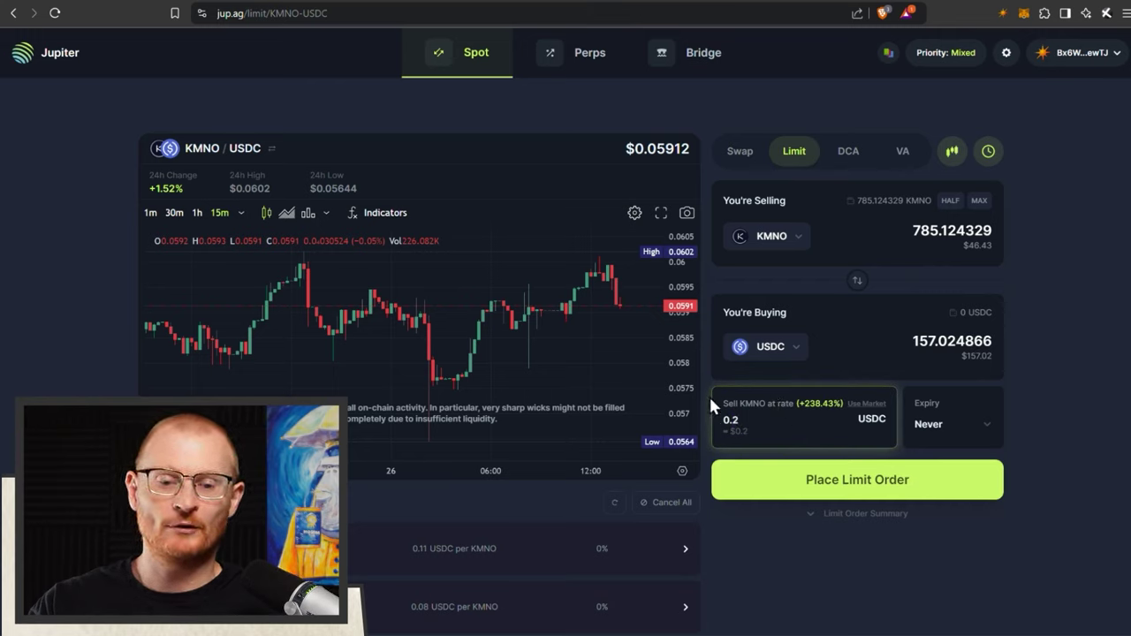
{"action": "left_click", "coordinate": [863, 479]}
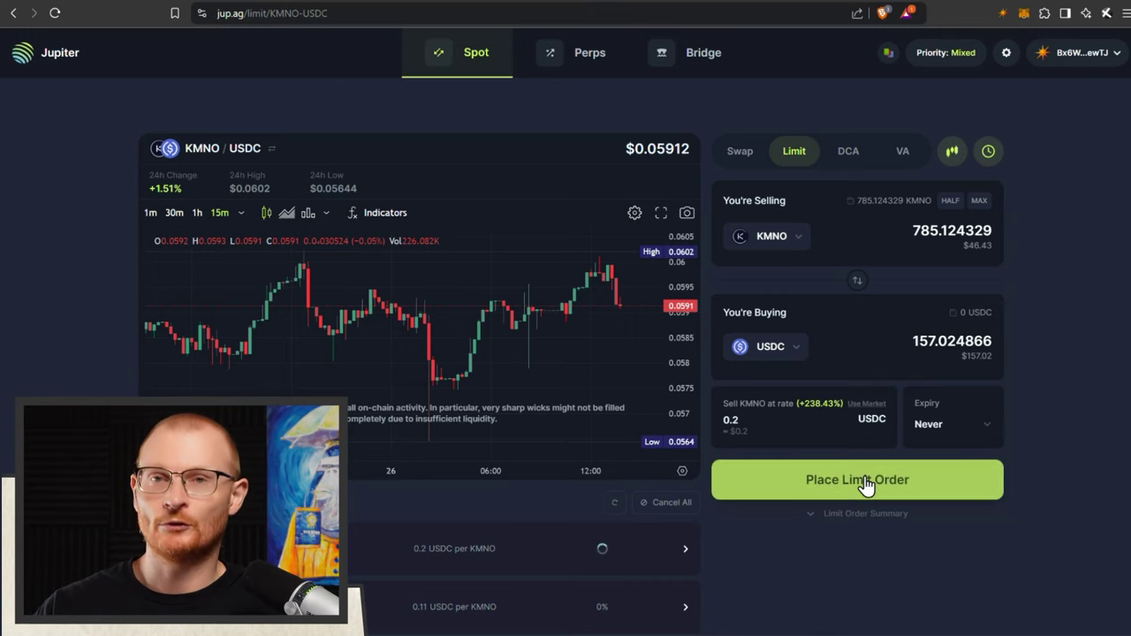